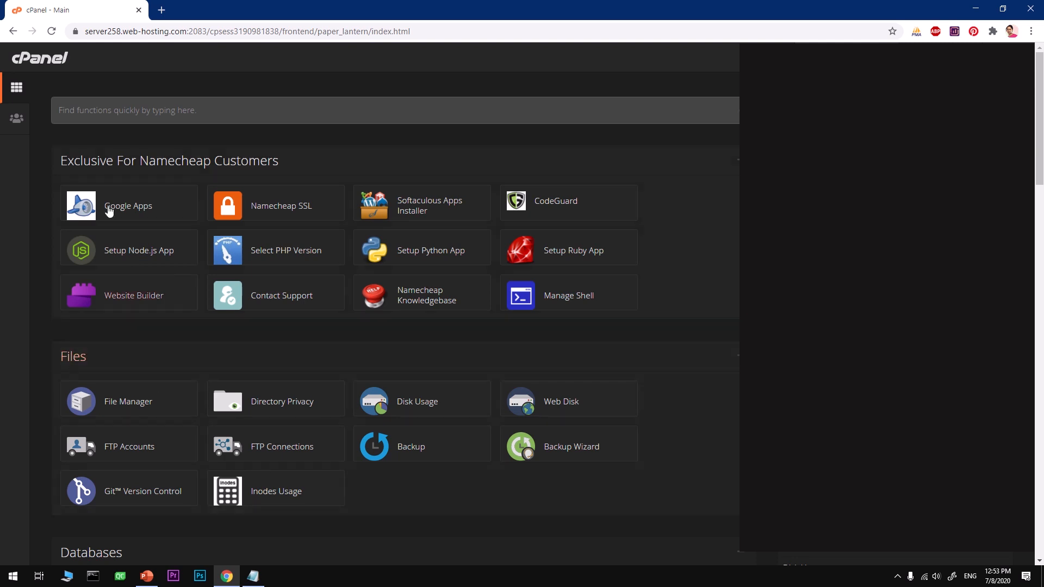
- Open Select PHP Version and keep PHP 7.3 (current) as the active version
scroll(234, 417, down, 3)
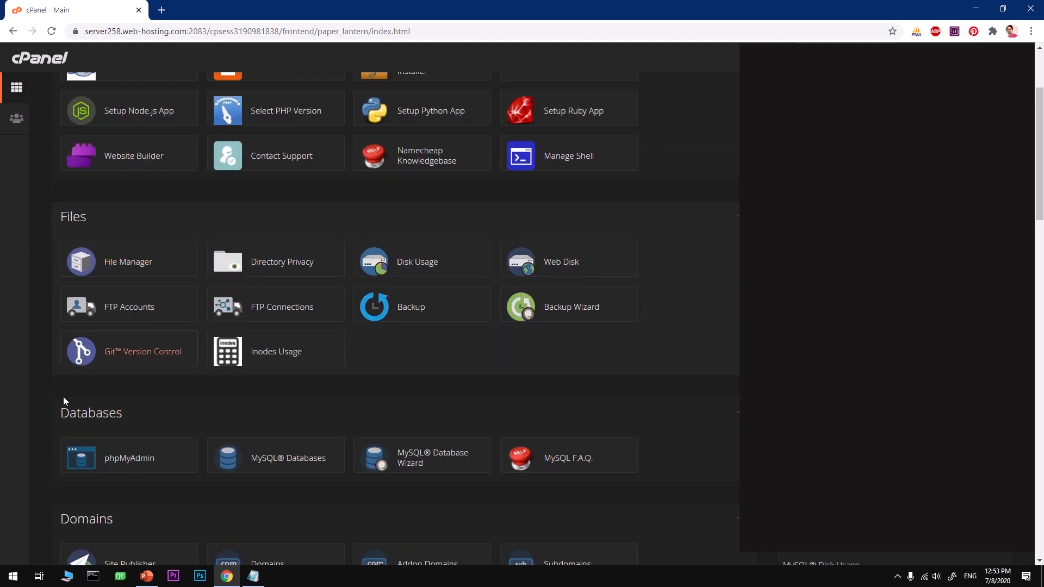
scroll(237, 475, down, 5)
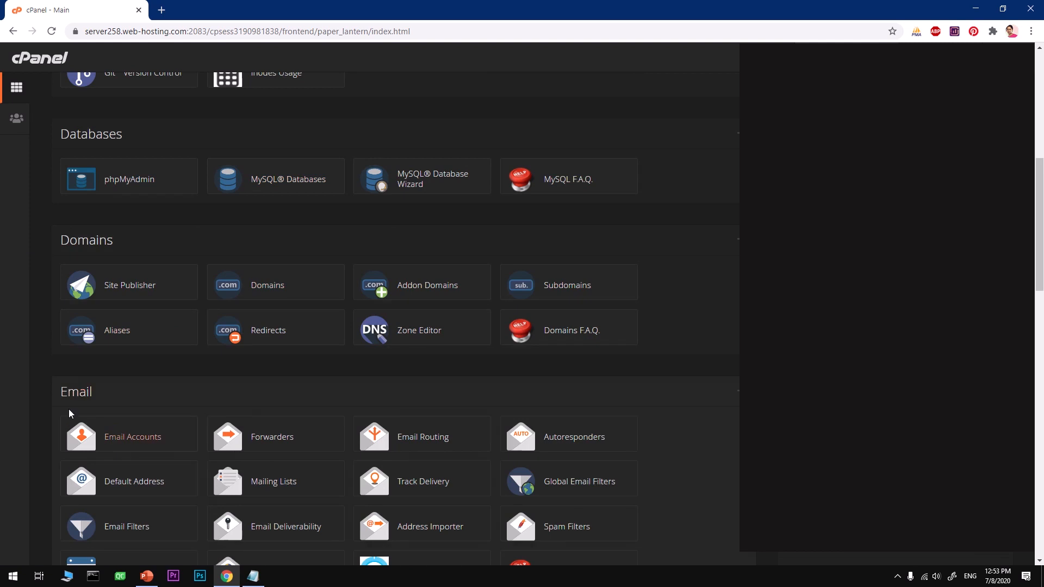
scroll(264, 510, down, 5)
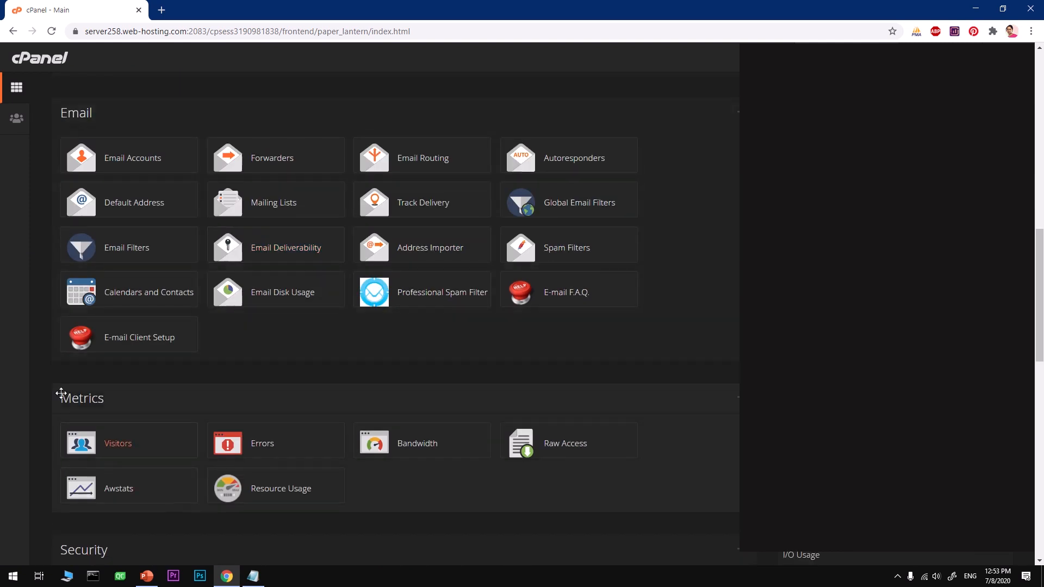
scroll(419, 501, down, 5)
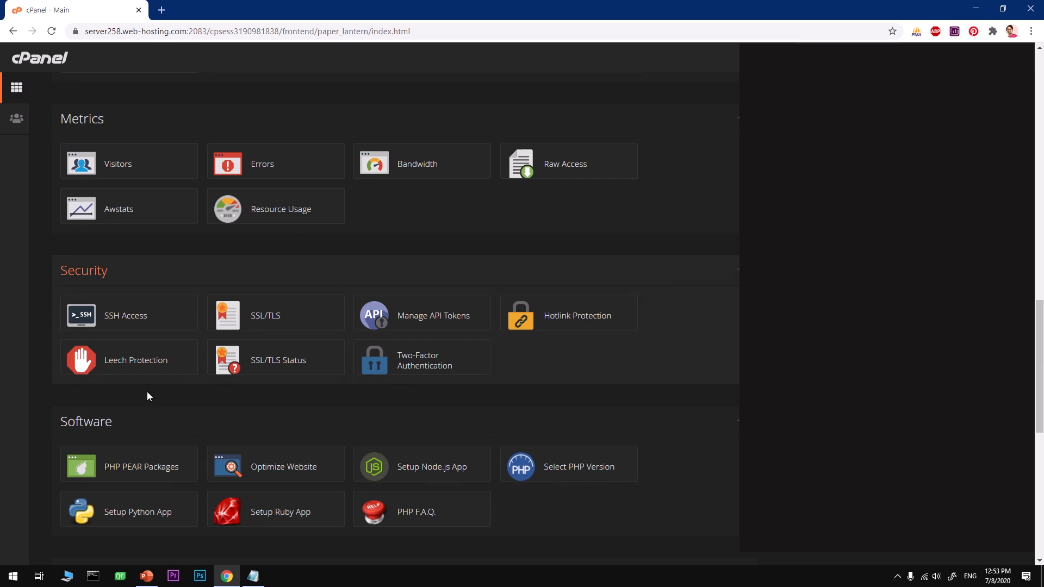
scroll(458, 519, down, 5)
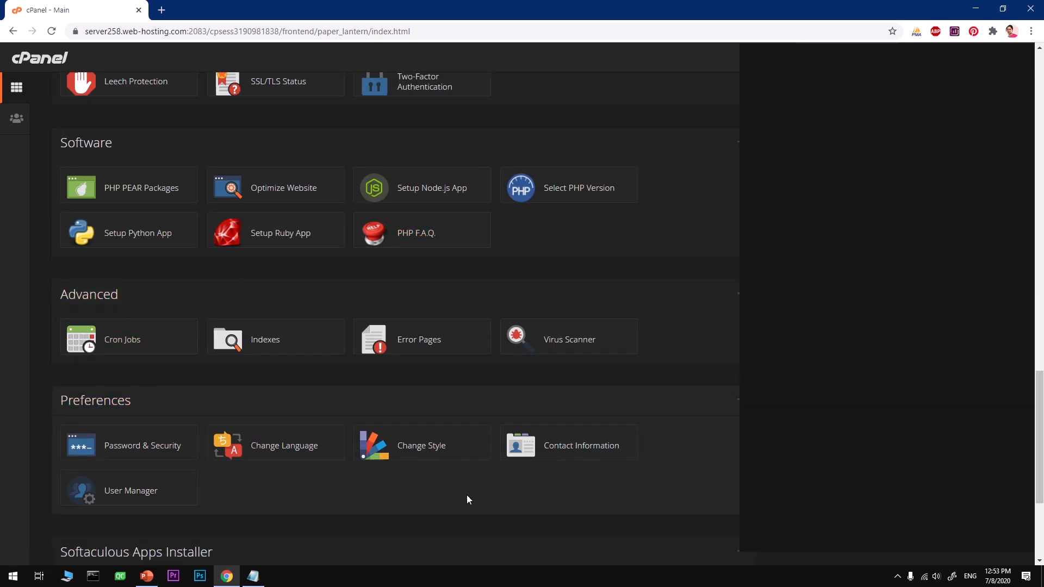
scroll(546, 477, down, 4)
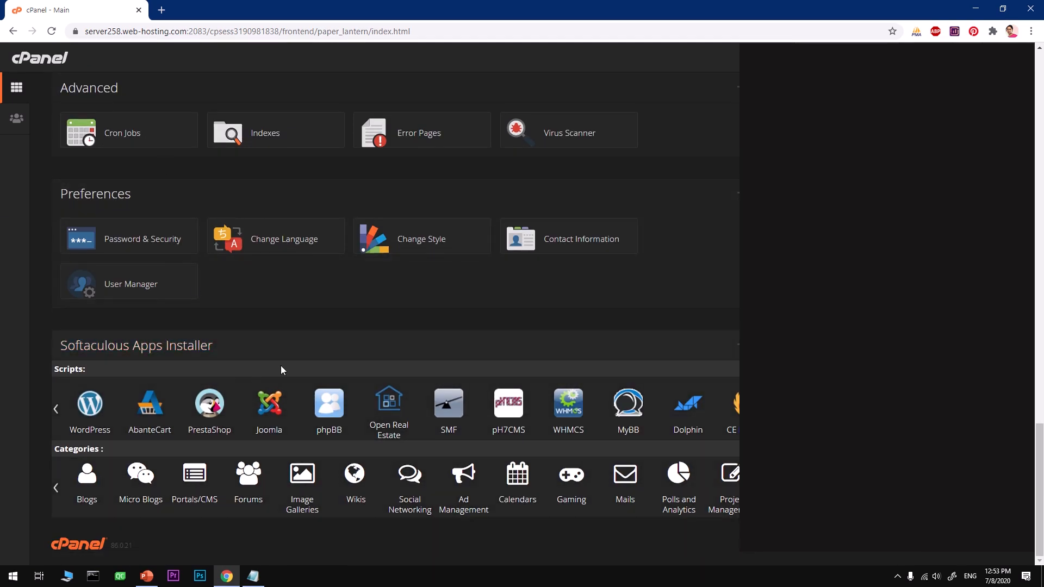
scroll(282, 370, up, 15)
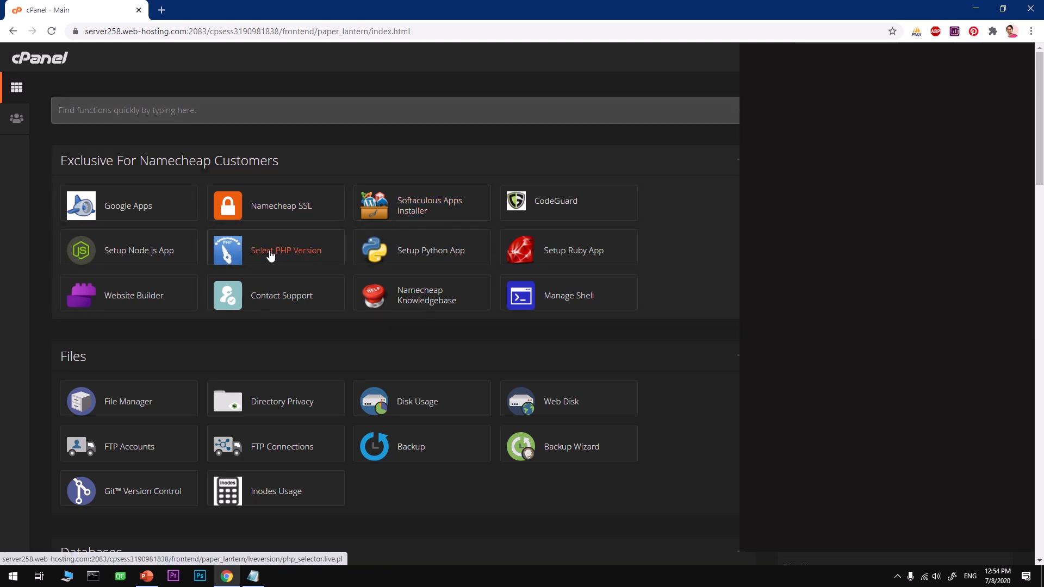
click(314, 258)
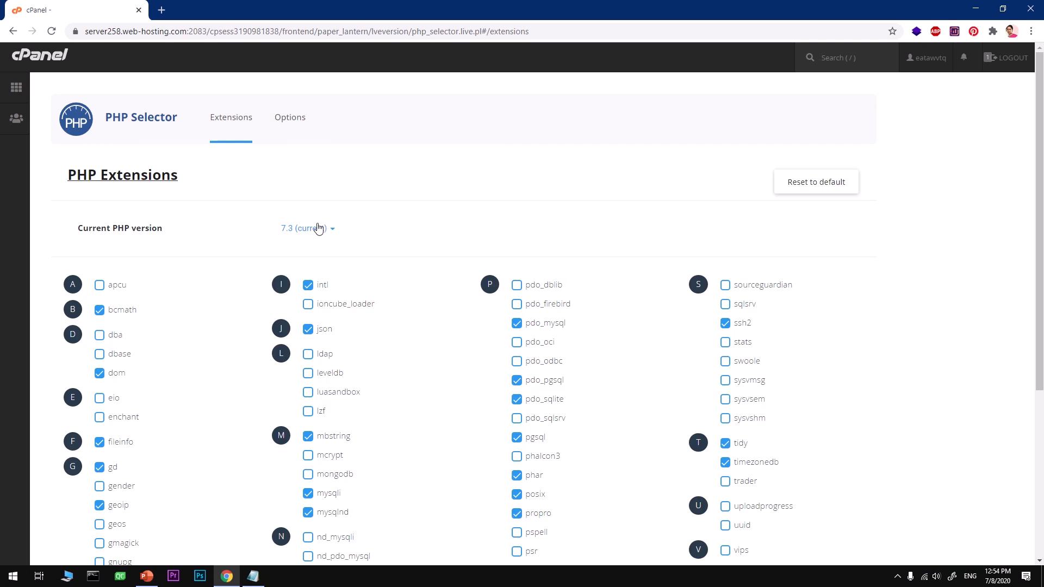
click(328, 230)
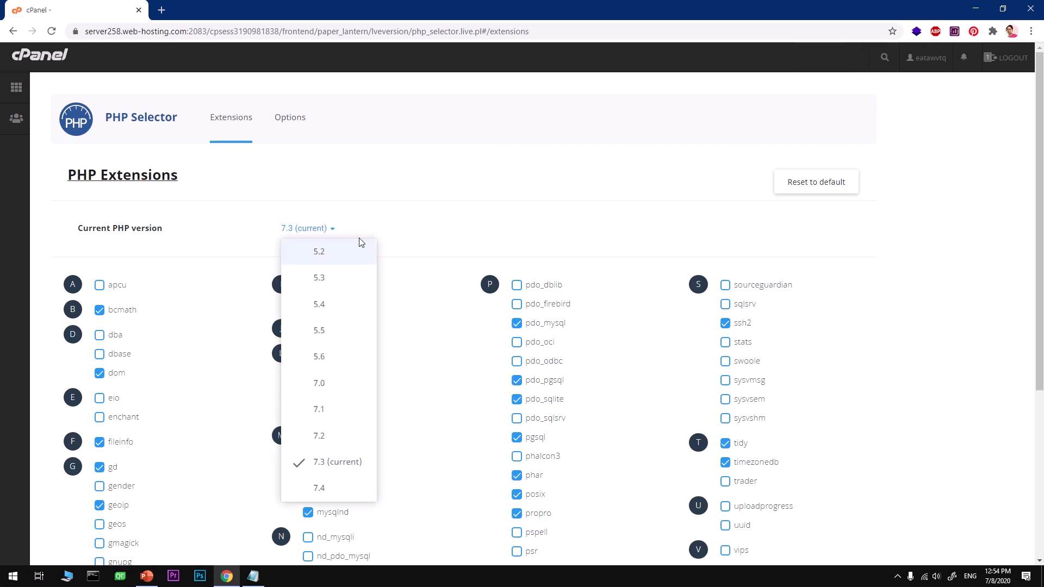
click(492, 216)
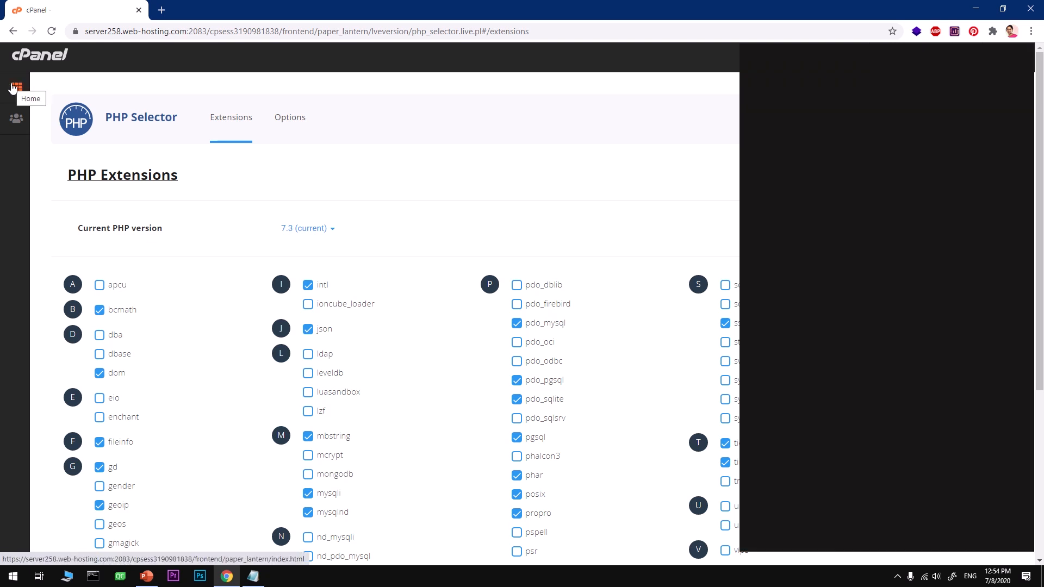
- Return to the cPanel home page and search the tools for 'addon'
click(13, 89)
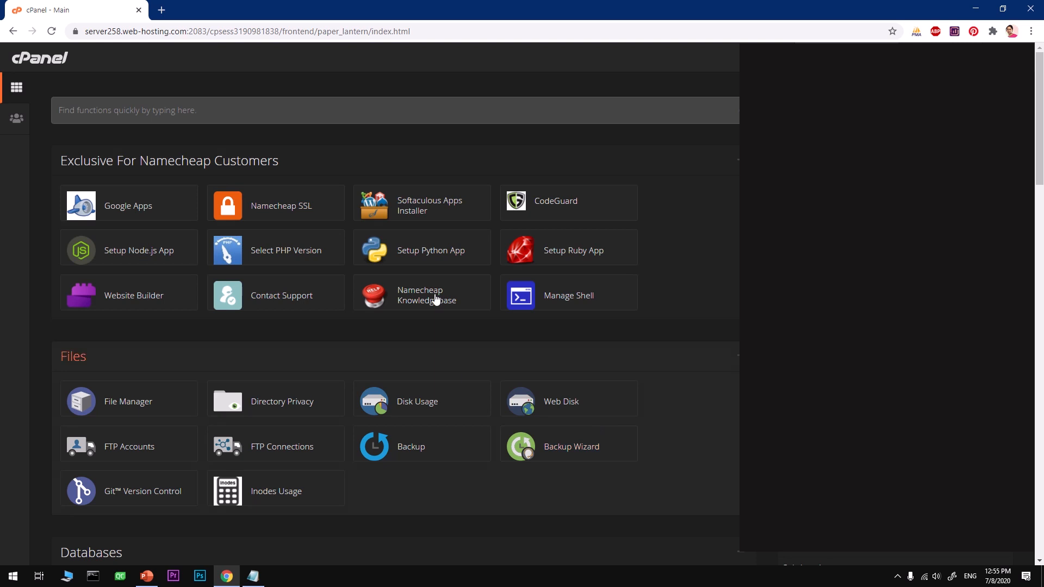
click(329, 116)
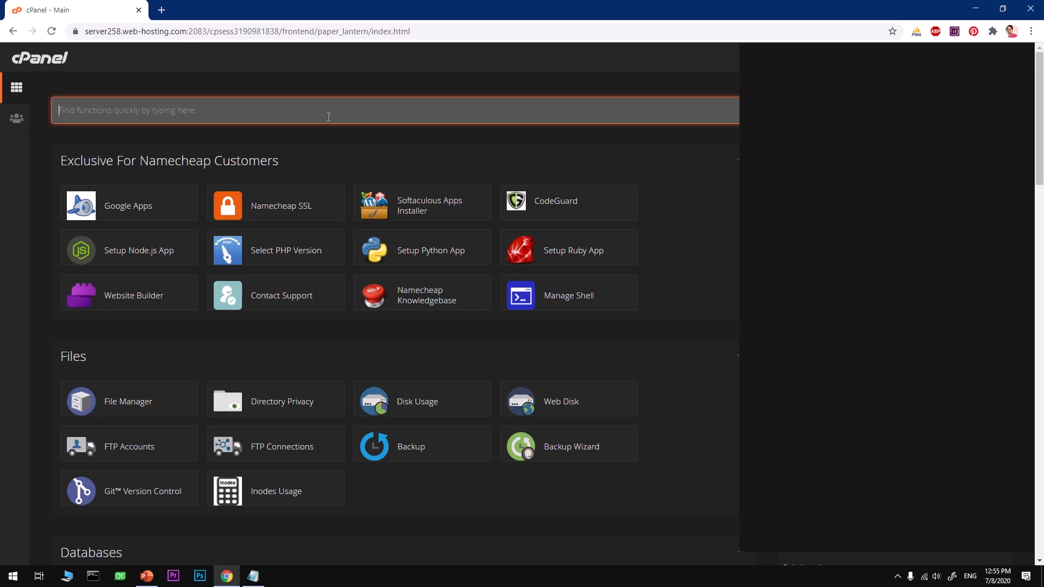
text(addon)
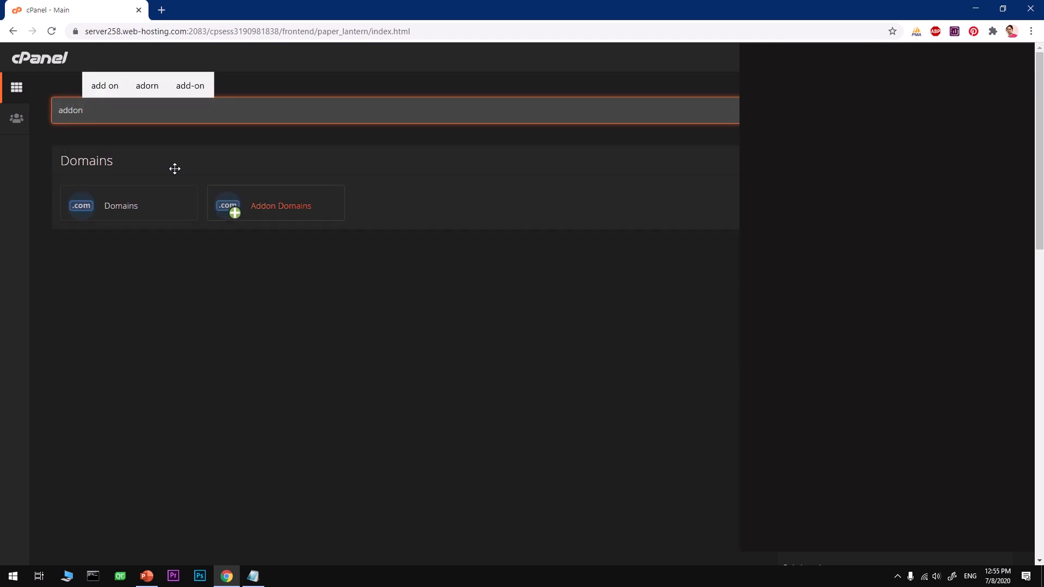
- Open the Addon Domains tool to review it
click(266, 214)
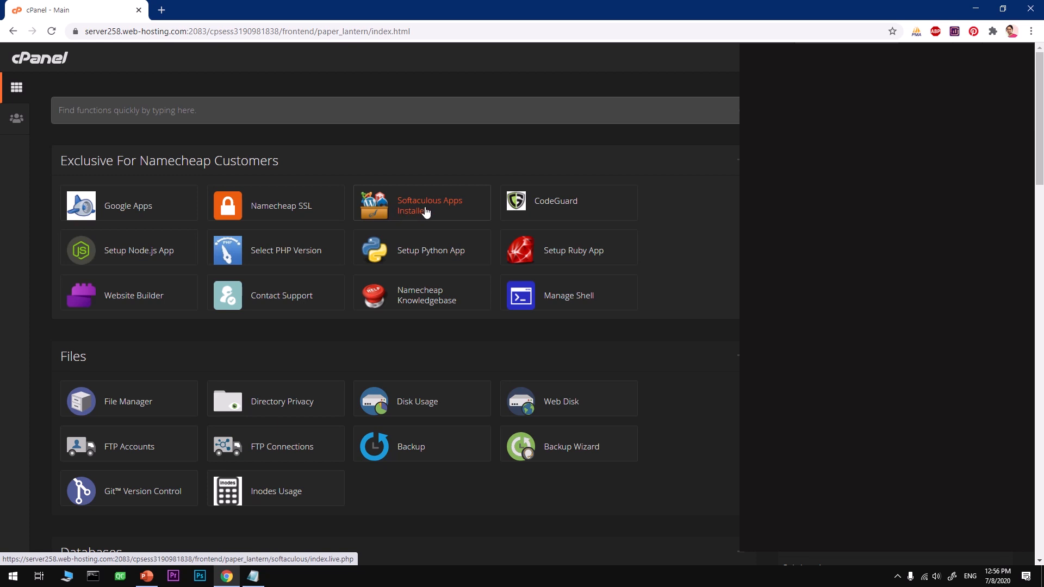
- Open Softaculous Apps Installer and the PrestaShop script in new tabs, then view Softaculous
scroll(457, 368, down, 20)
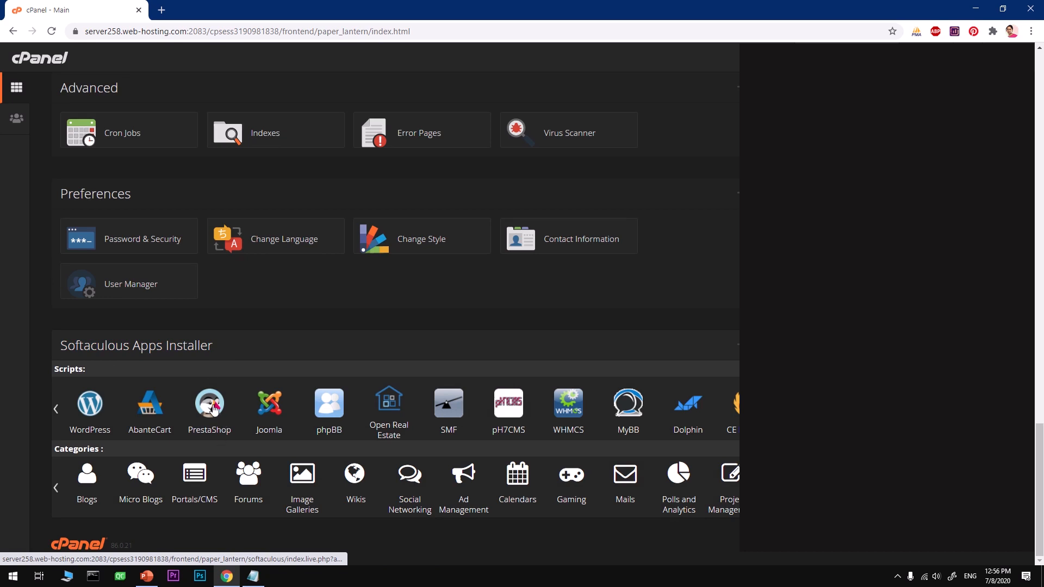
scroll(221, 416, up, 20)
scroll(216, 410, up, 2)
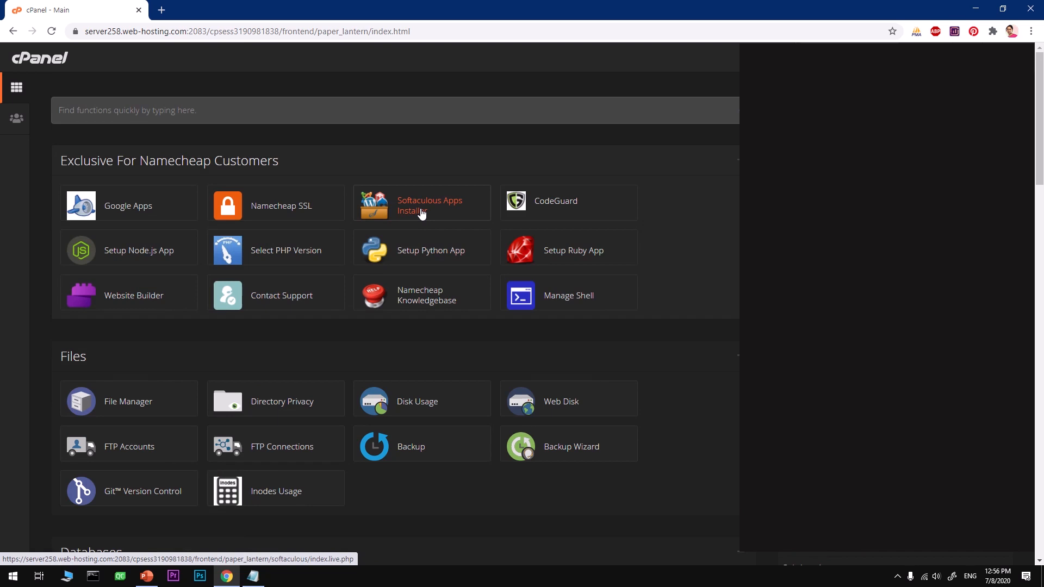
middle_click(422, 214)
scroll(319, 357, down, 20)
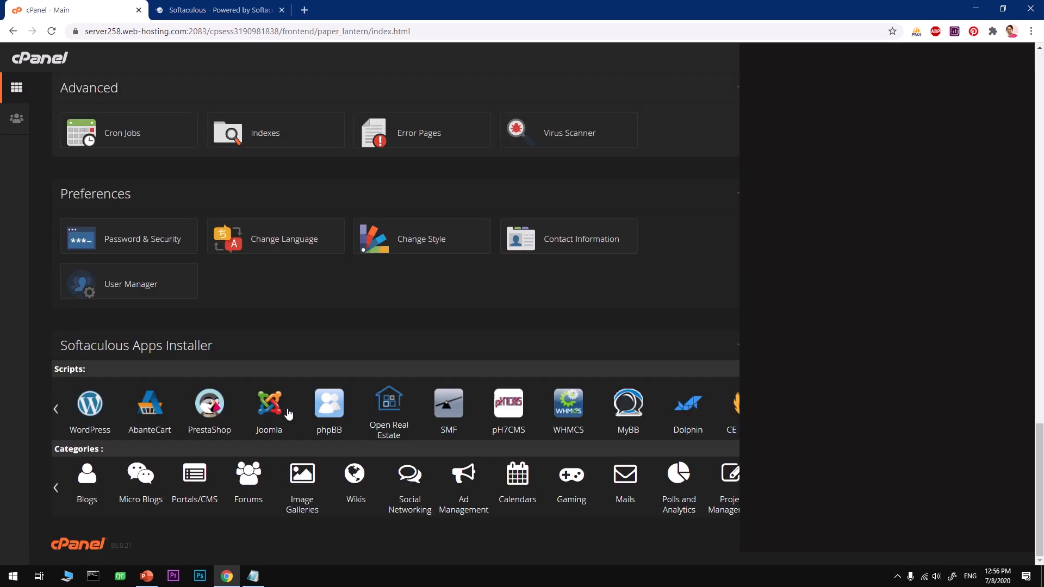
middle_click(209, 422)
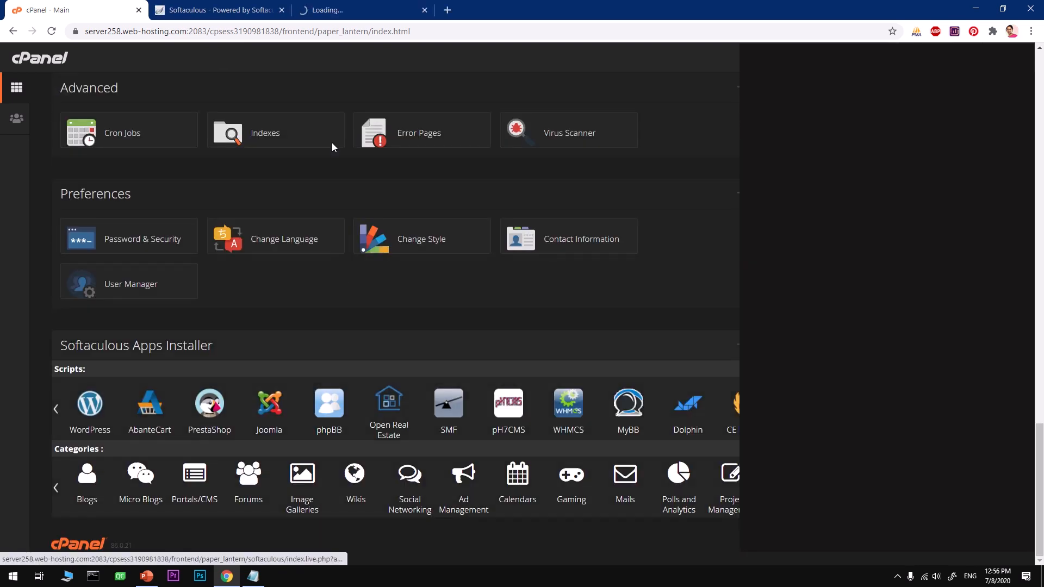
click(218, 10)
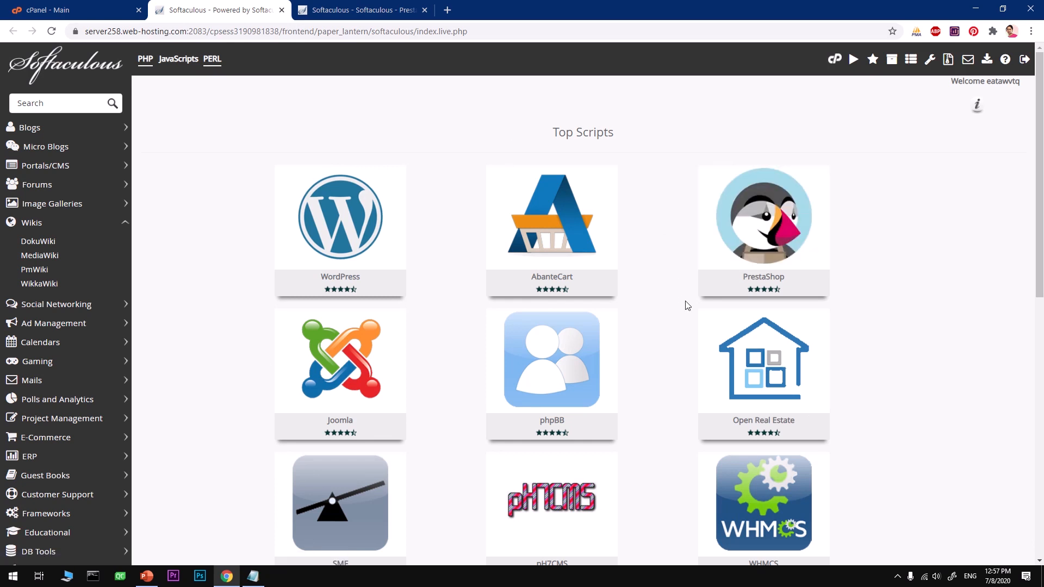
- Start the PrestaShop install and open its installation form from the Overview page
mouse_move(761, 239)
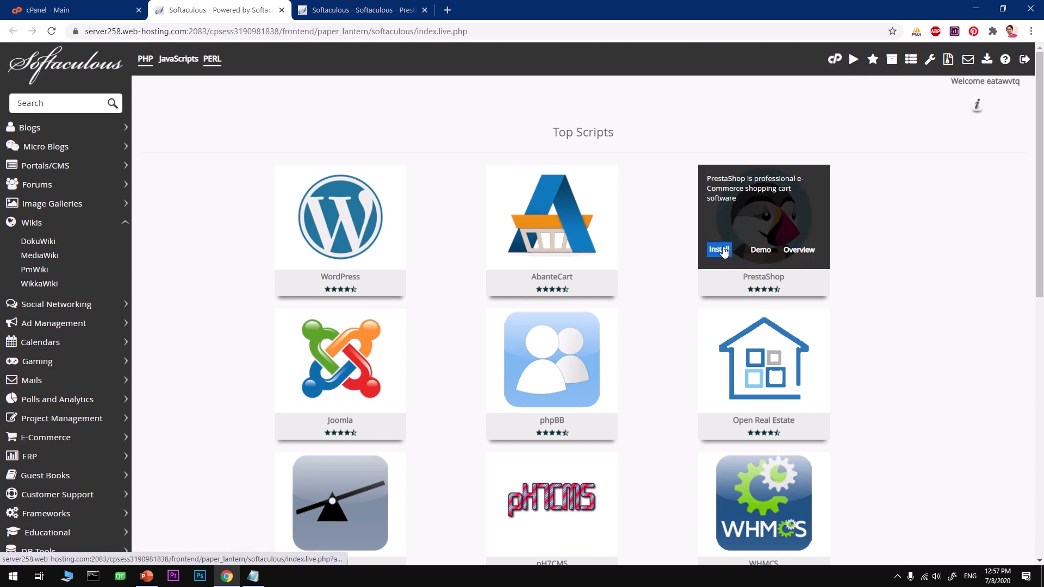
click(721, 249)
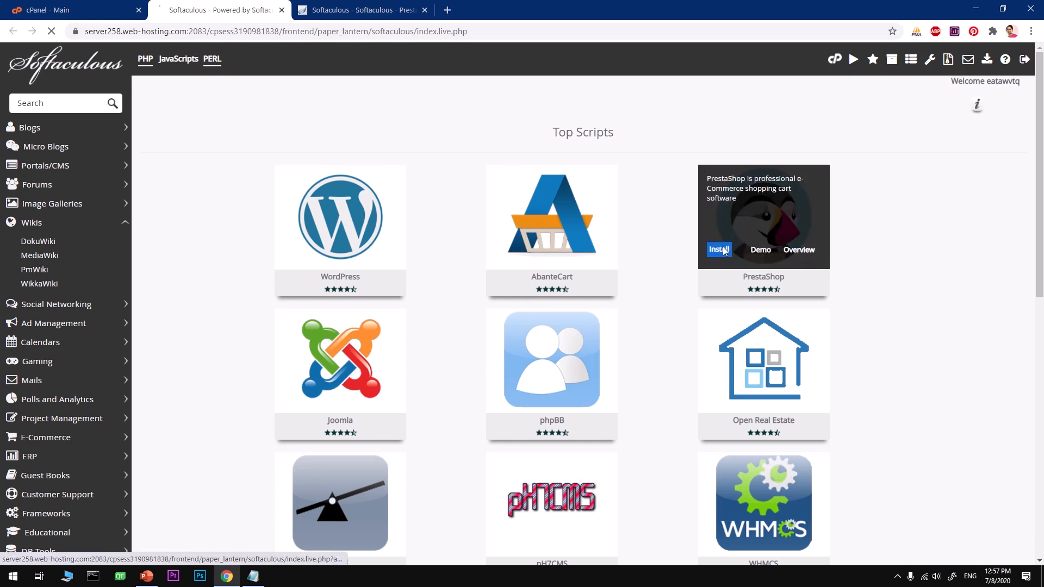
click(357, 11)
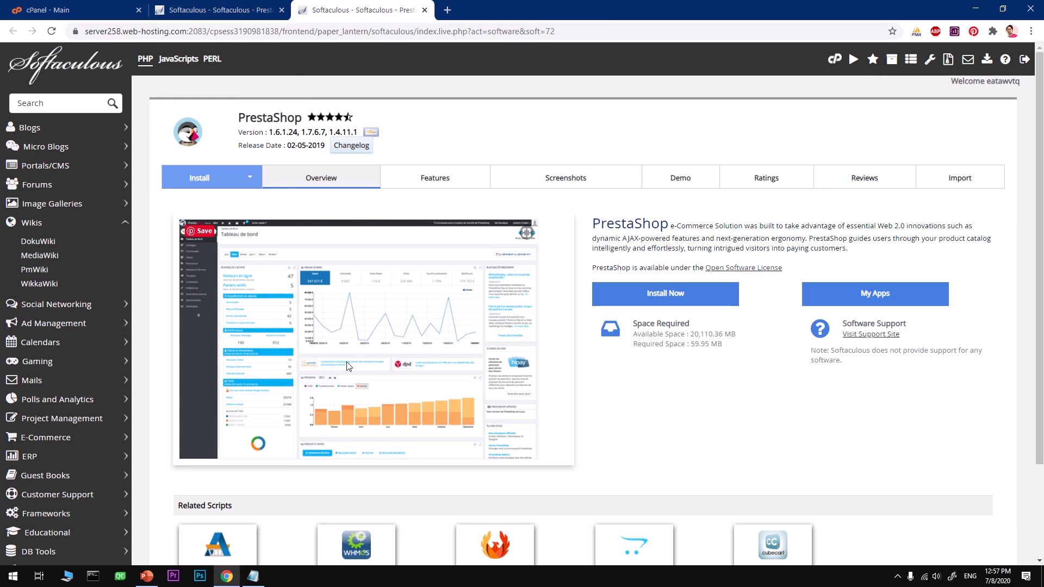
click(220, 9)
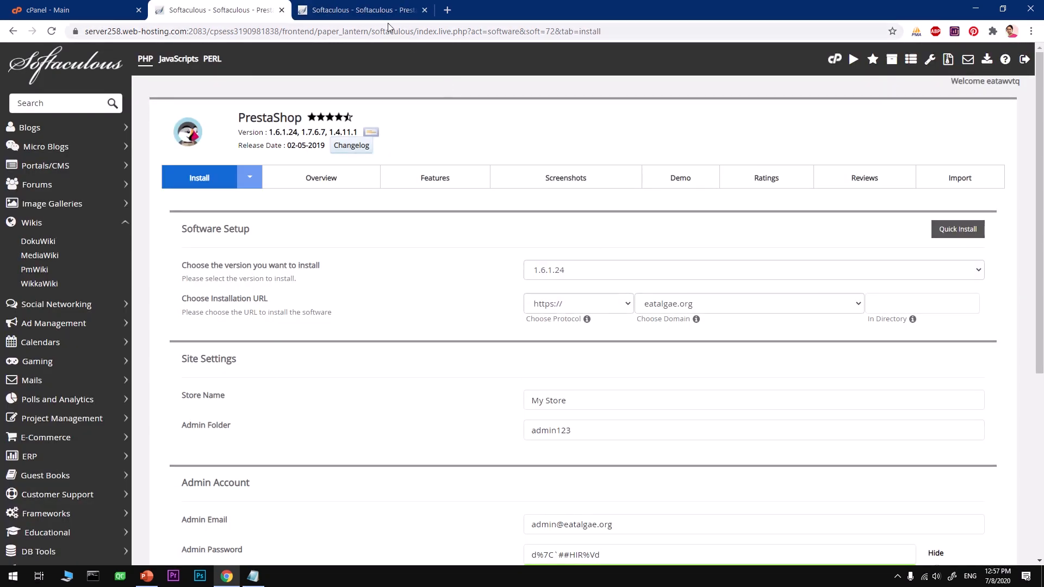
click(373, 12)
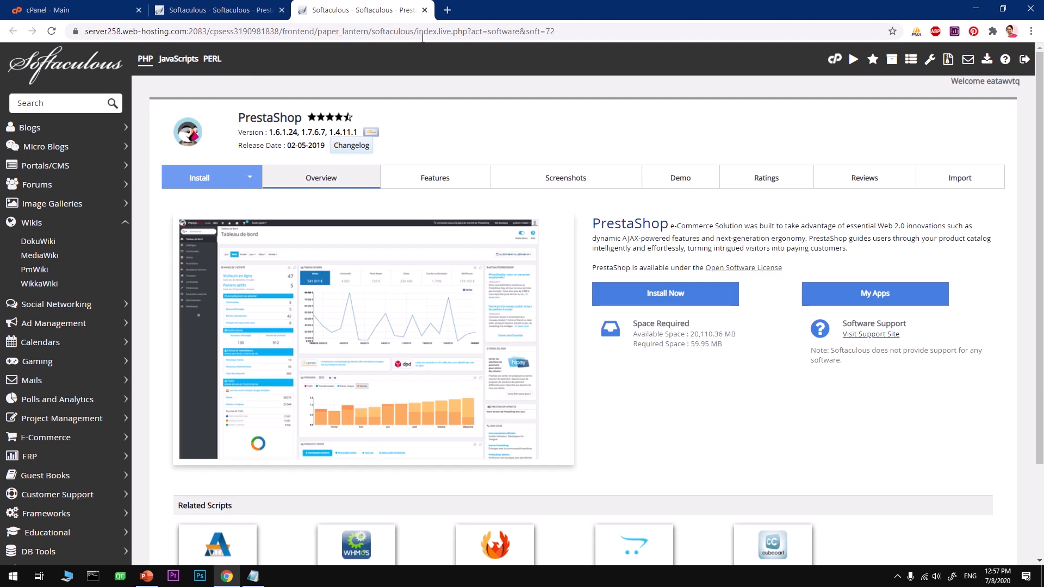
click(648, 301)
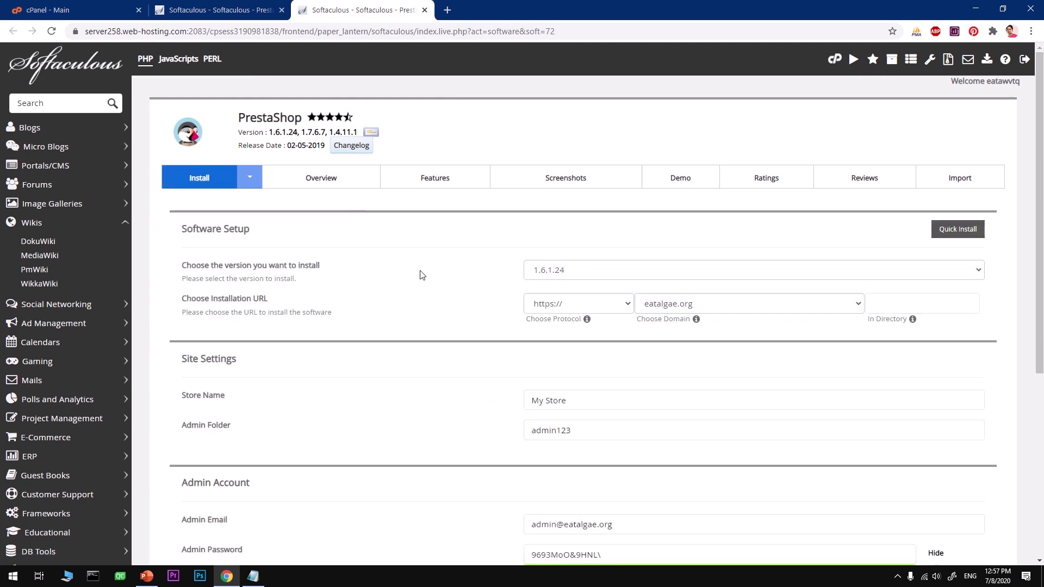
click(282, 10)
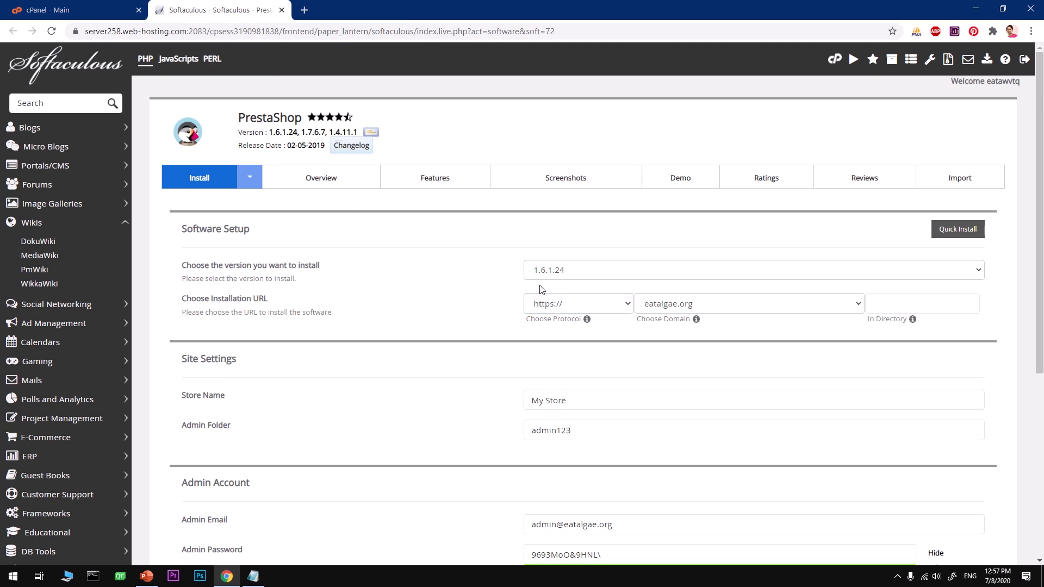
click(550, 272)
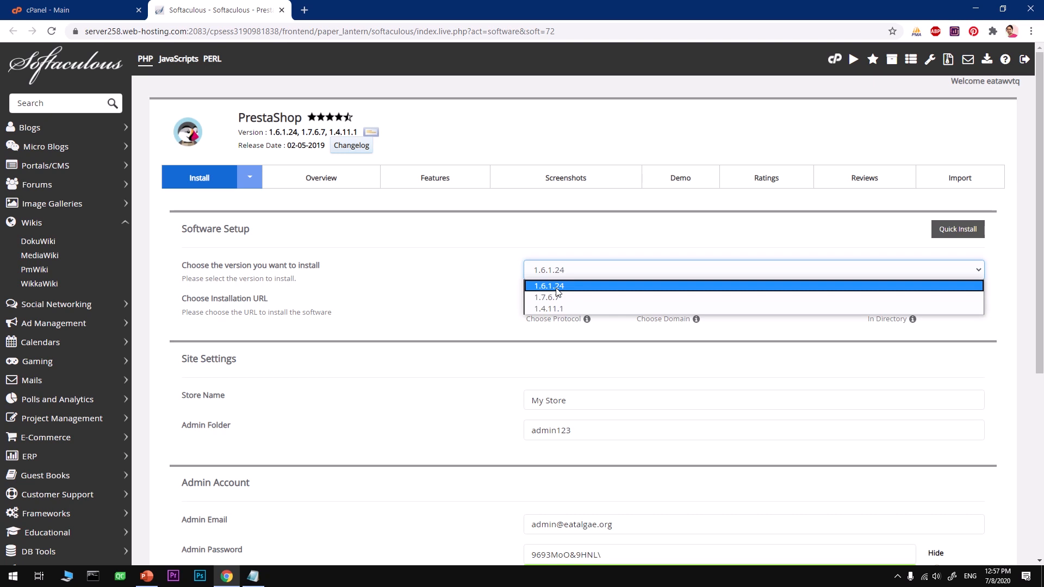
click(556, 289)
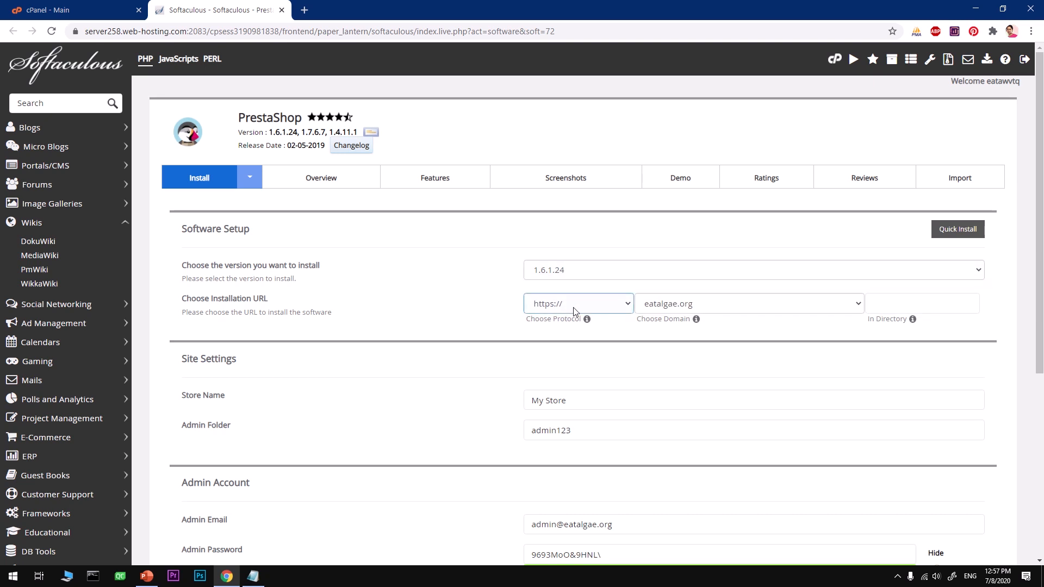
click(592, 305)
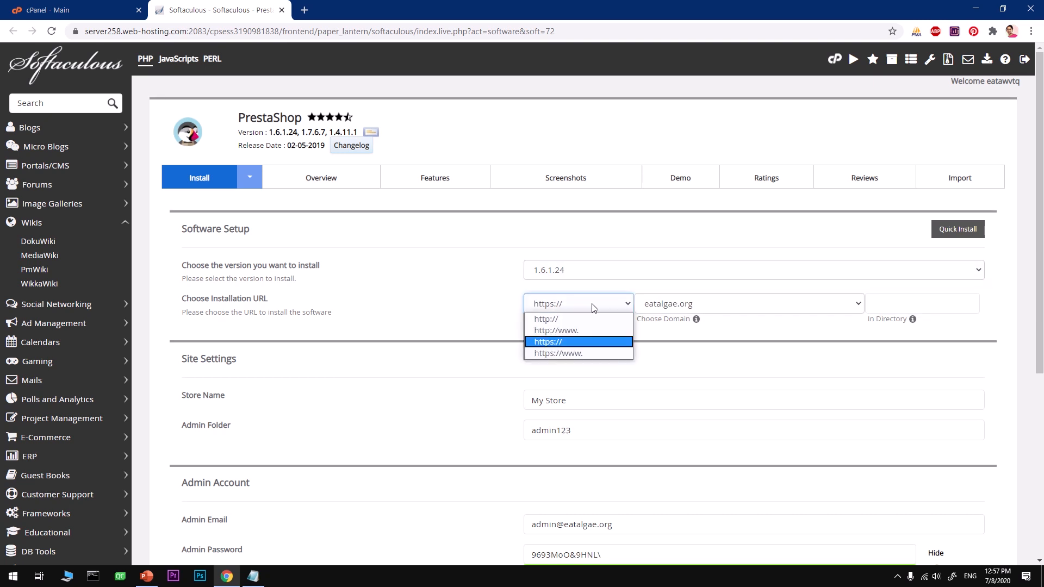
click(593, 342)
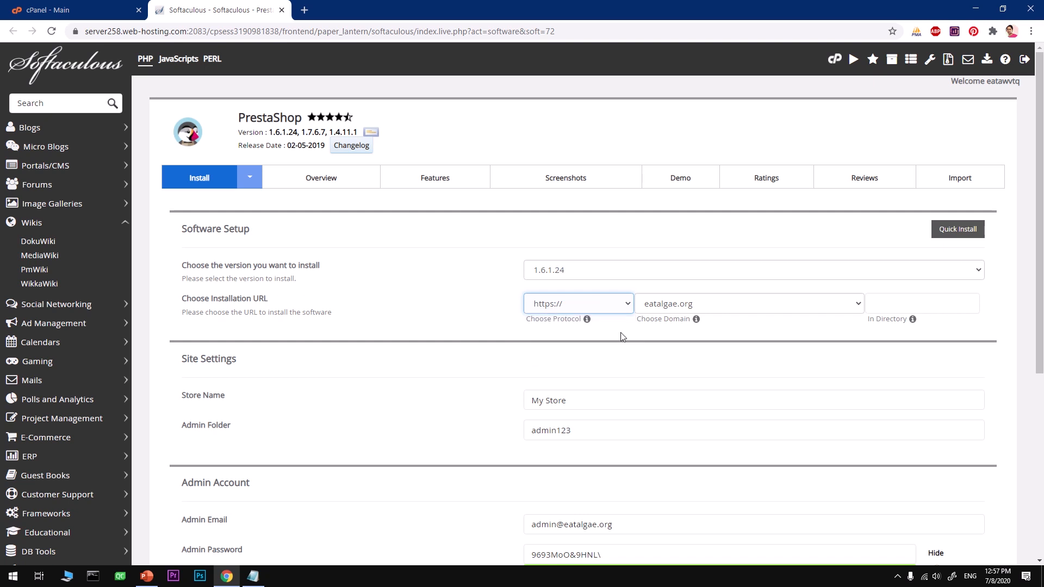
click(659, 306)
click(662, 330)
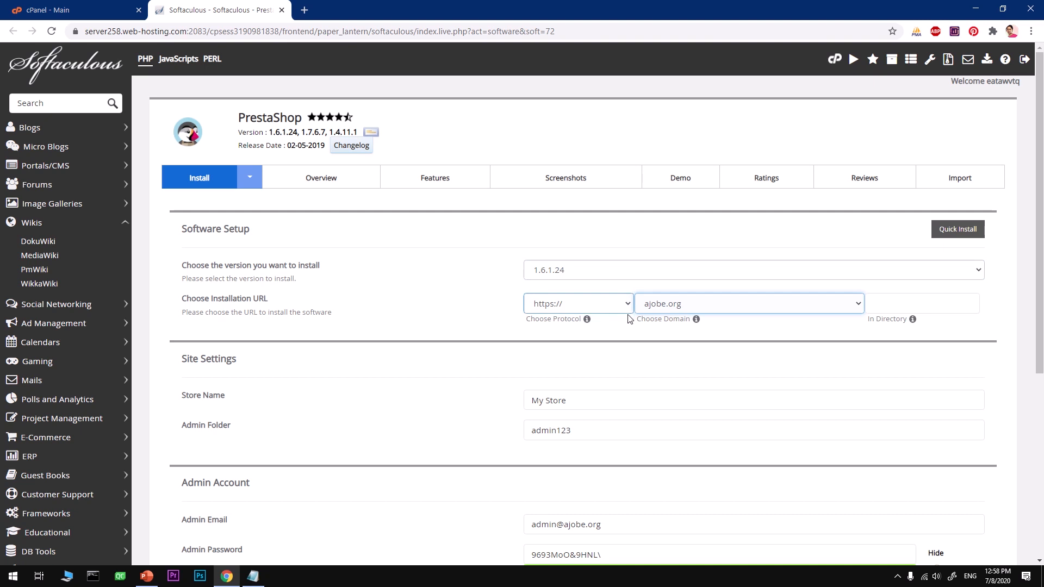
- Set the store name to AjobeStore and the admin folder to ajobe
mouse_move(547, 309)
scroll(696, 303, down, 3)
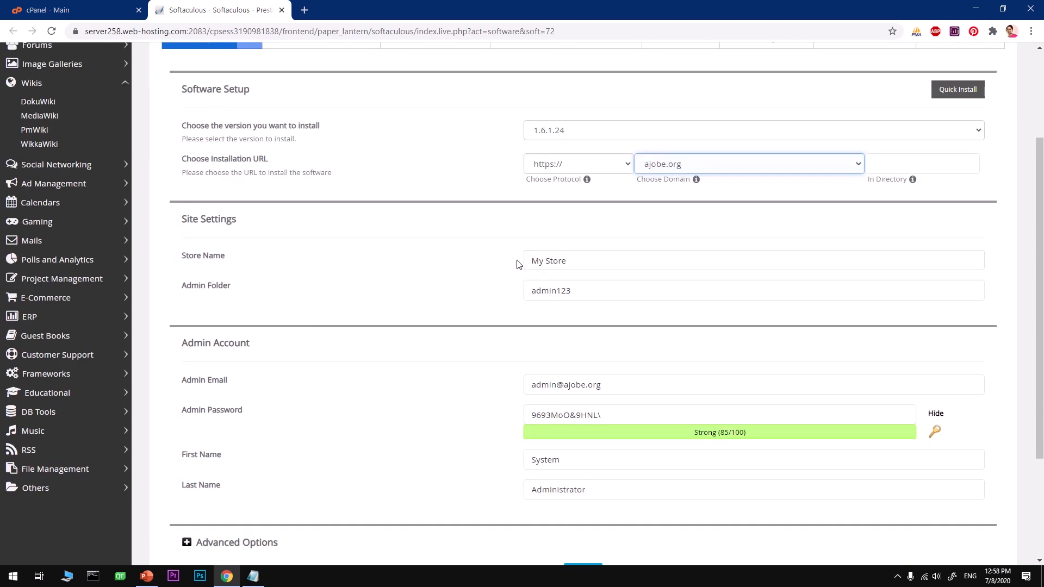
drag(599, 259, 510, 266)
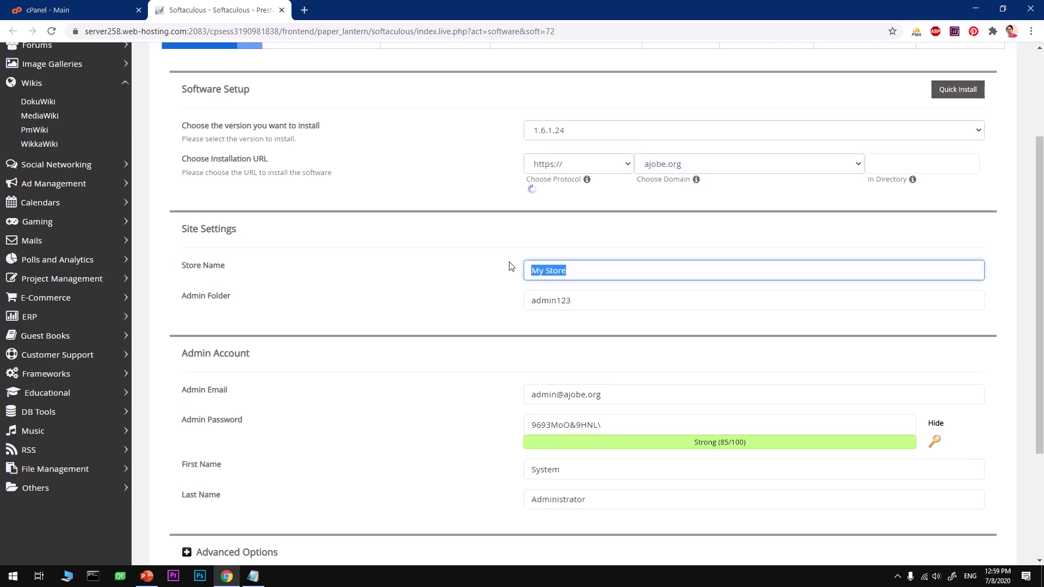
text(A)
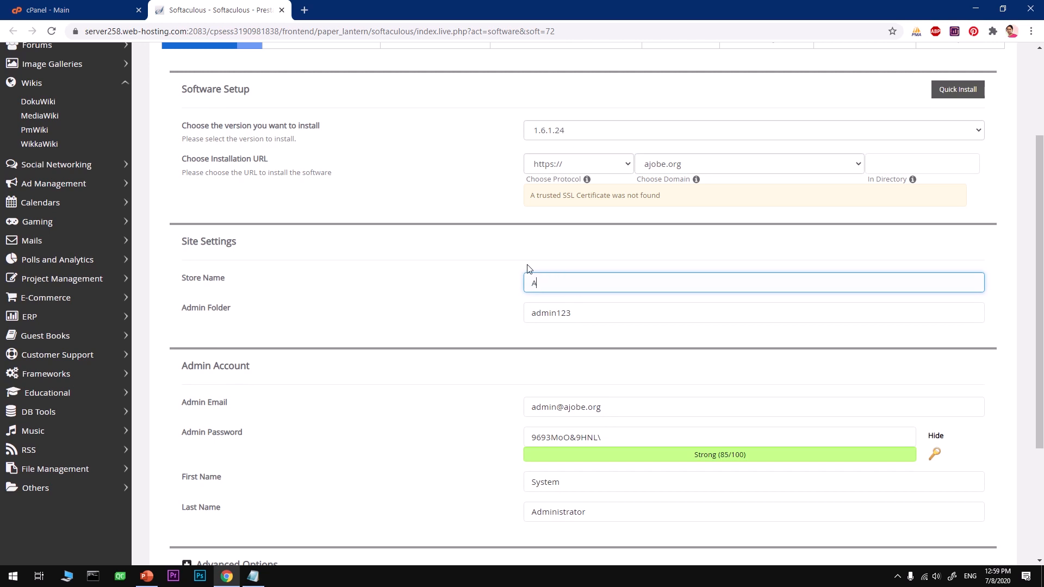
text(jobeSoft)
key(BackSpace)
key(BackSpace)
key(BackSpace)
text(tore)
key(Tab)
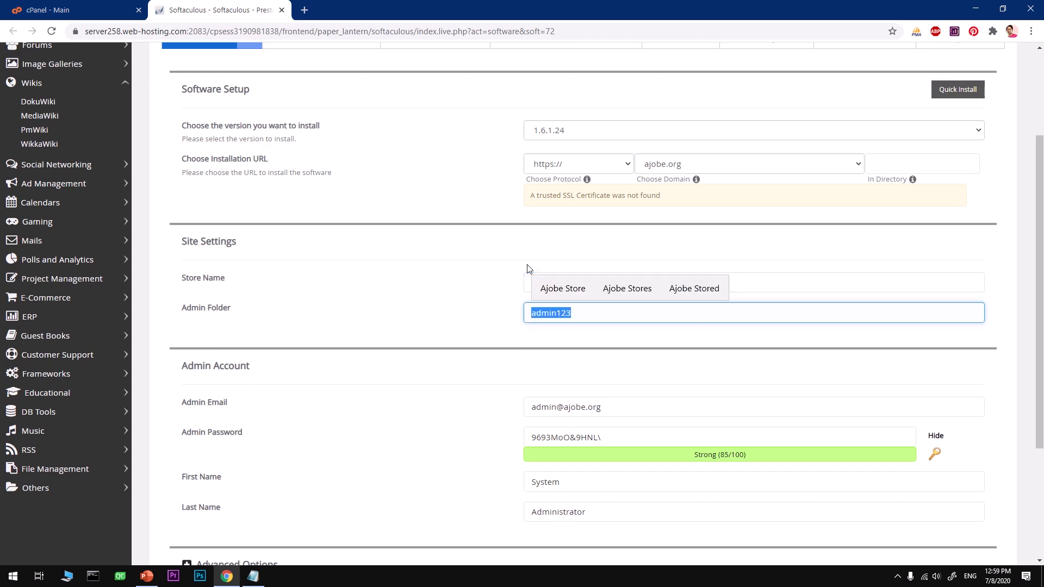
text(ajobe)
- Enter the admin e-mail address and keep the generated admin password
key(Tab)
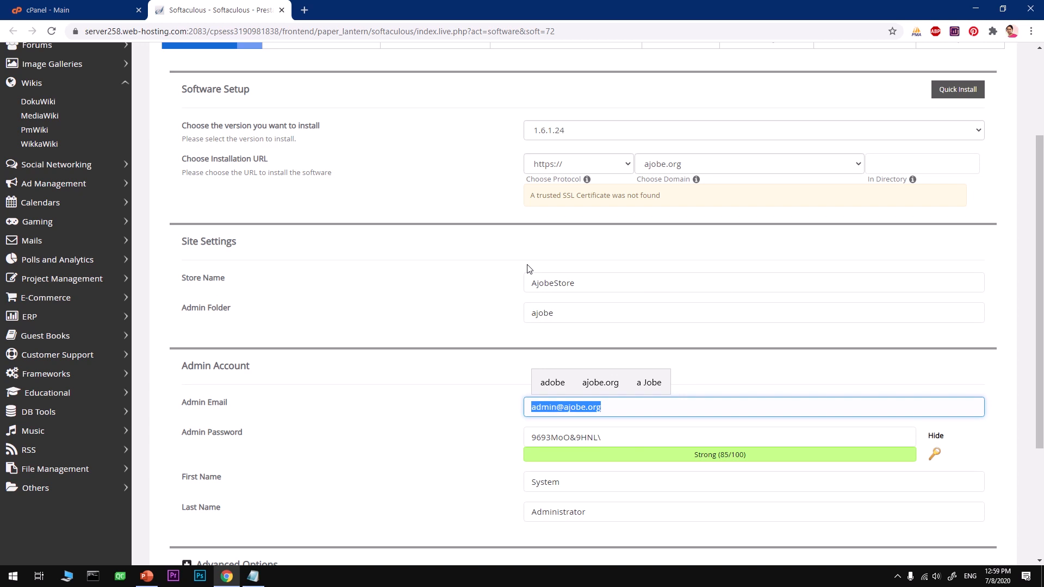
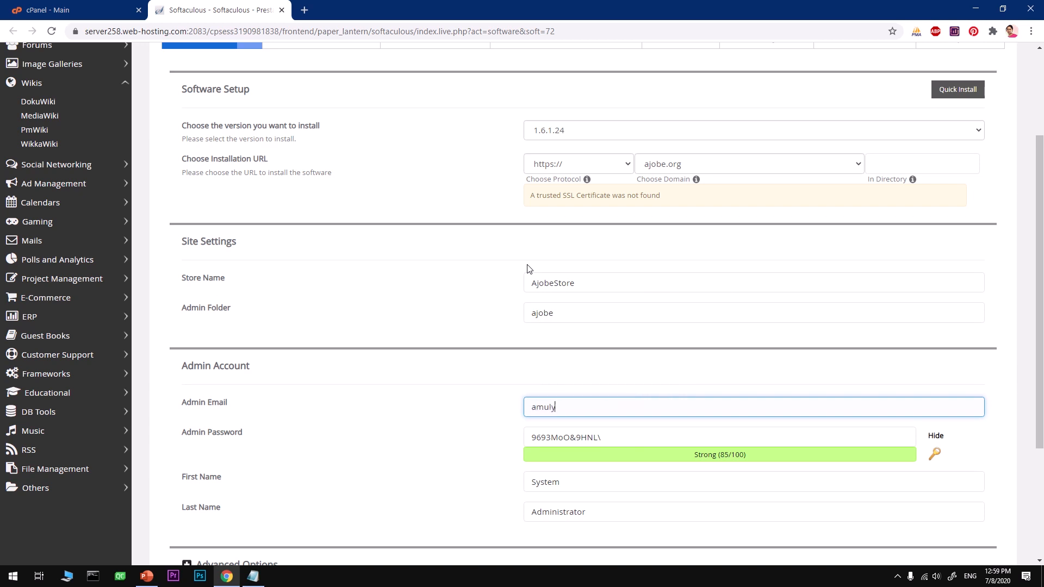
key(Tab)
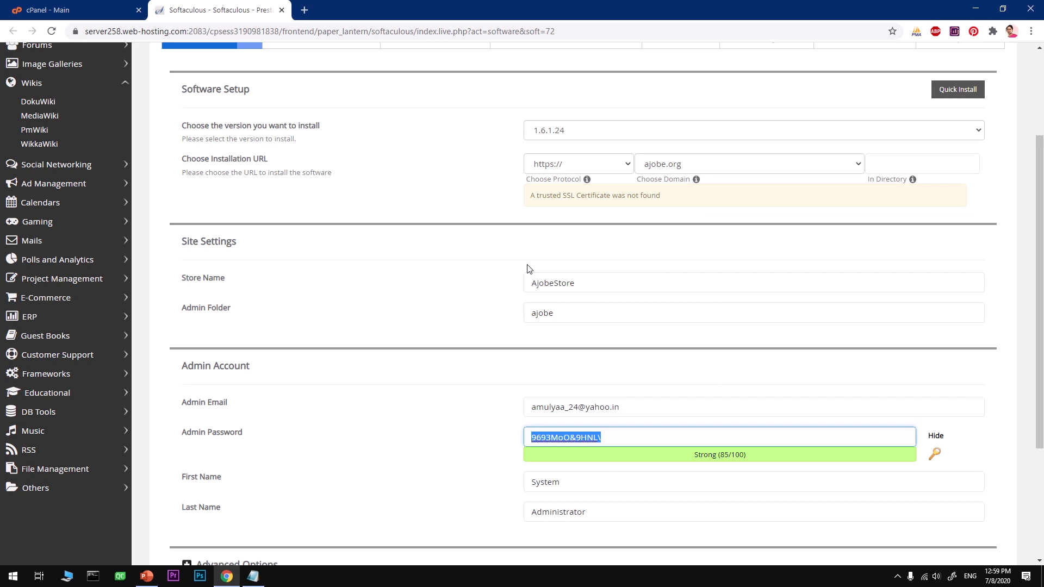
key(Tab)
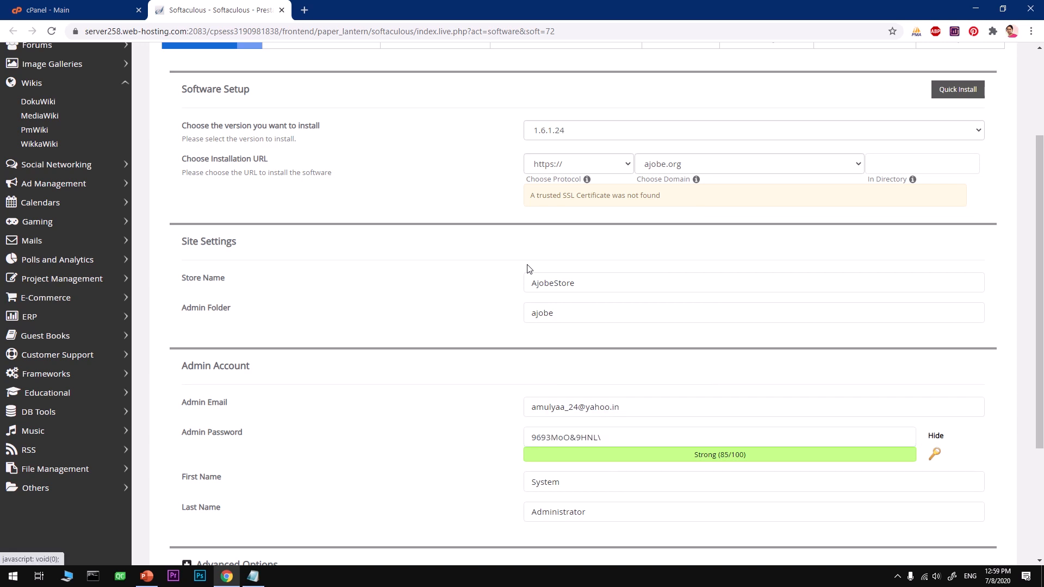
- Fill in the admin's first and last name, correcting a typo in the first name
click(586, 479)
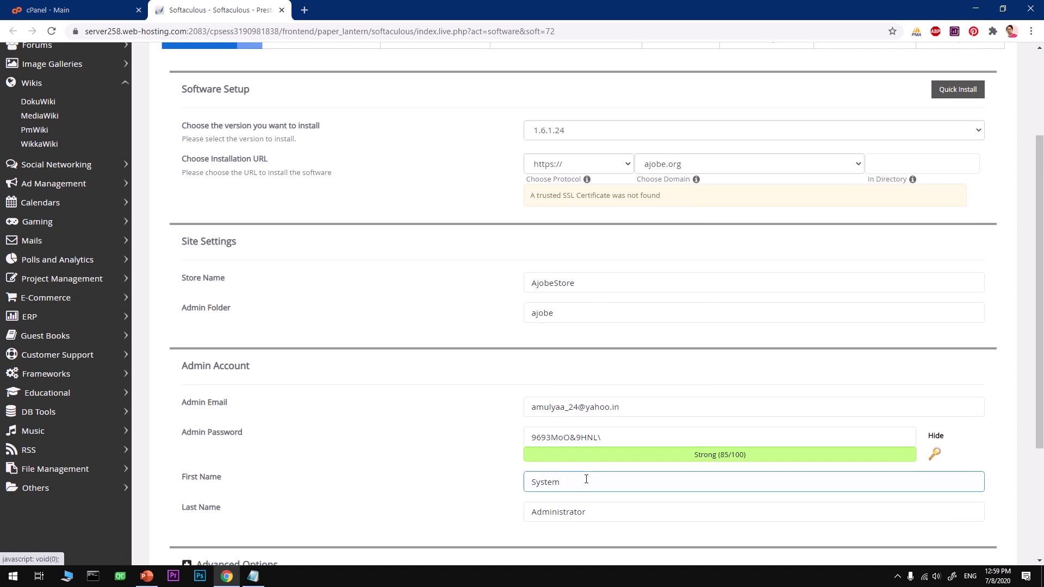
key(ctrl+a)
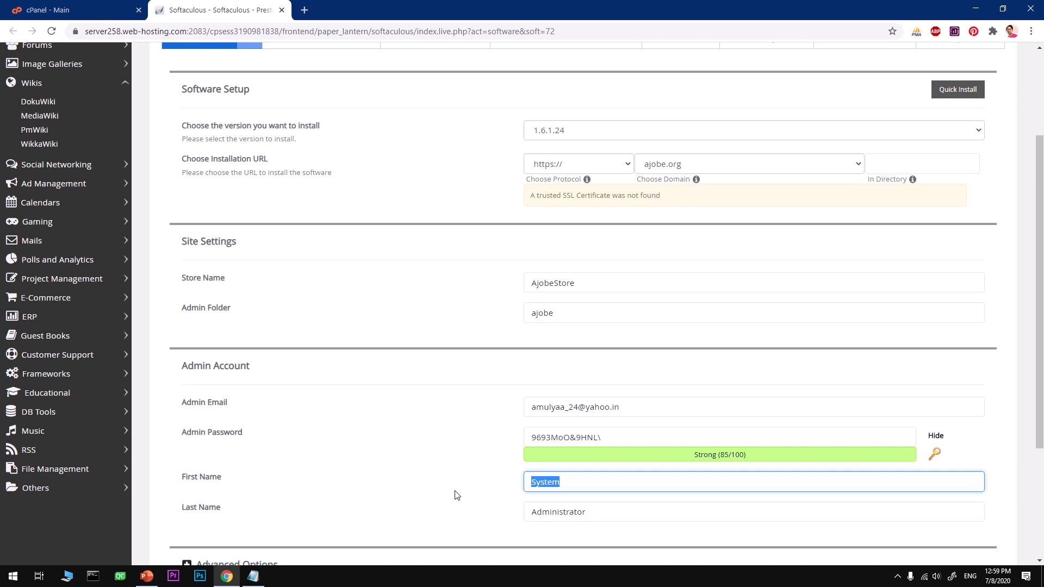
text(tutori)
key(BackSpace)
key(BackSpace)
key(BackSpace)
key(BackSpace)
key(BackSpace)
key(BackSpace)
text(Tutorials)
key(Tab)
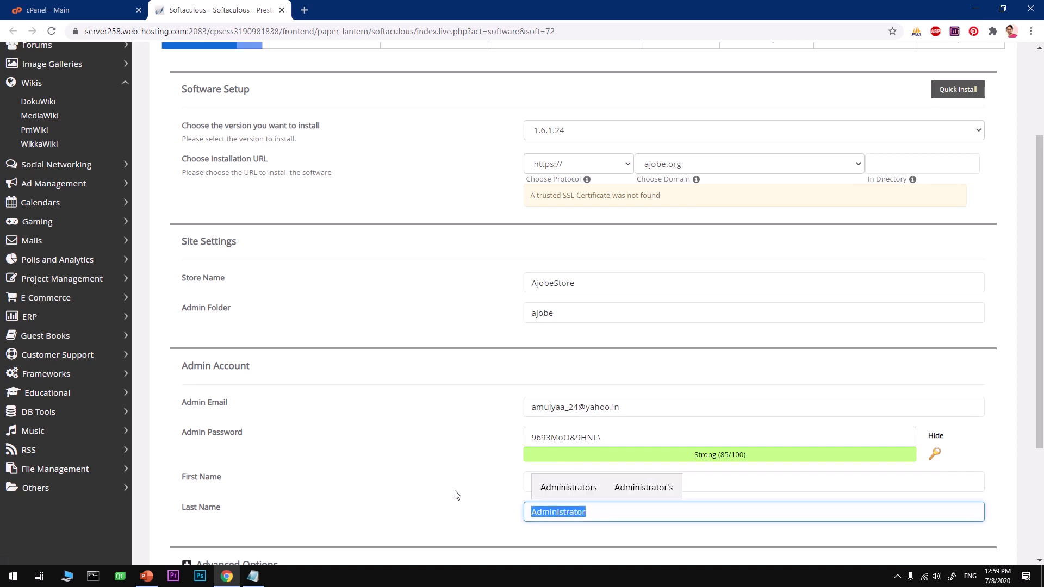
text(Mint)
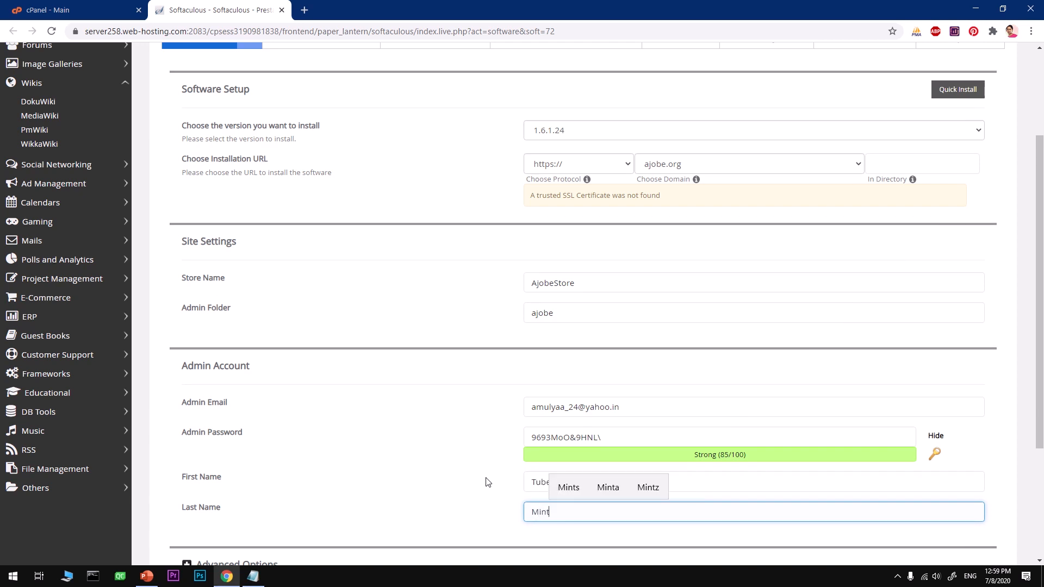
click(557, 486)
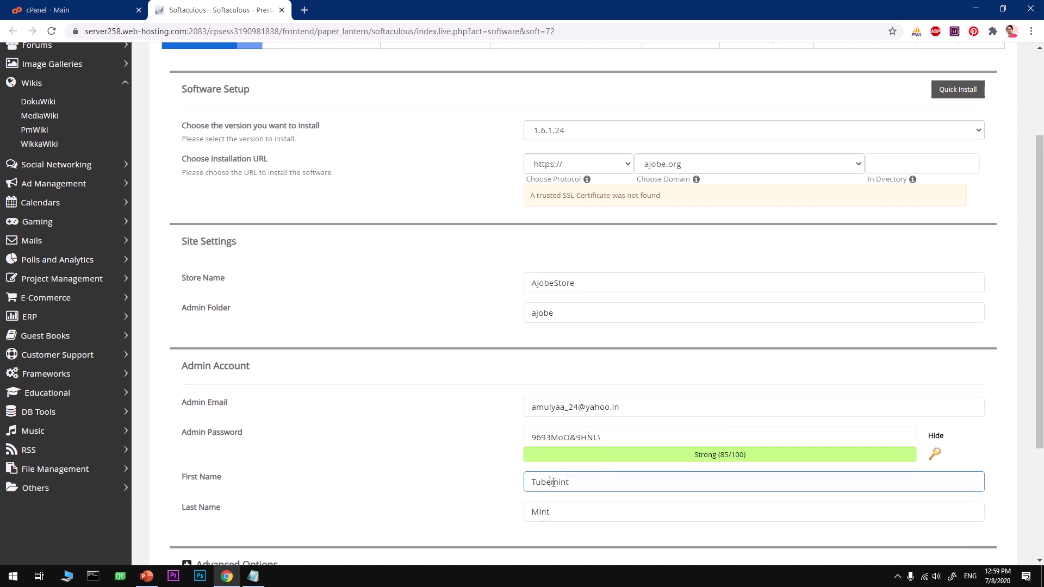
drag(552, 482, 644, 481)
key(BackSpace)
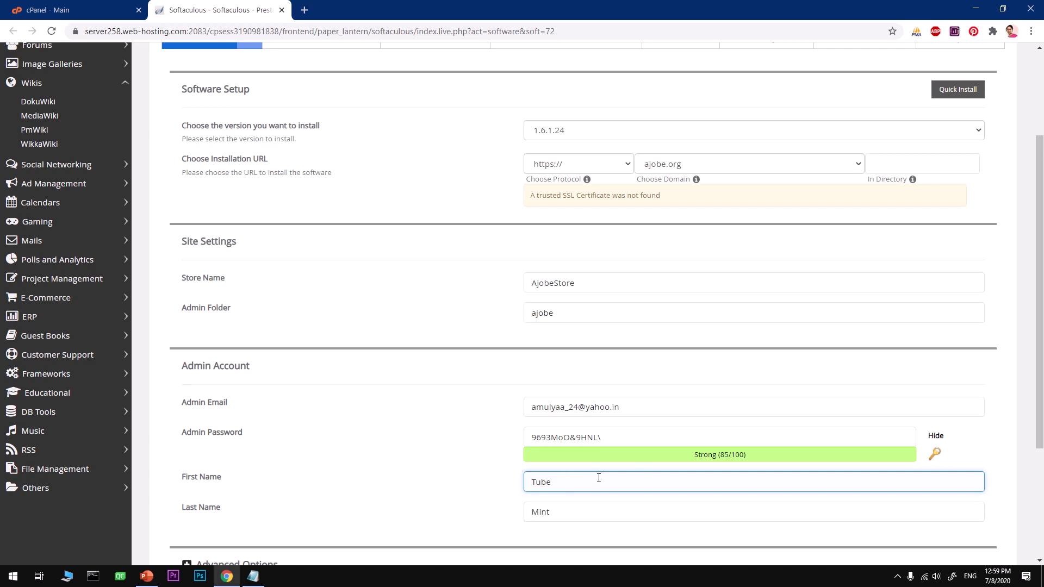
click(372, 469)
scroll(384, 446, down, 3)
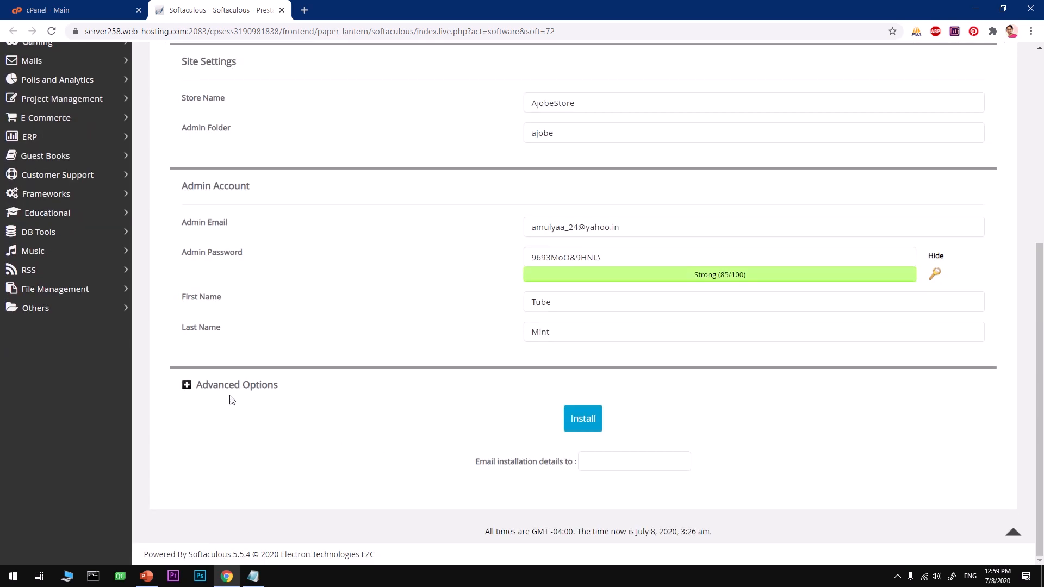
- In advanced options, keep the Default backup location and schedule weekly automated backups
click(224, 392)
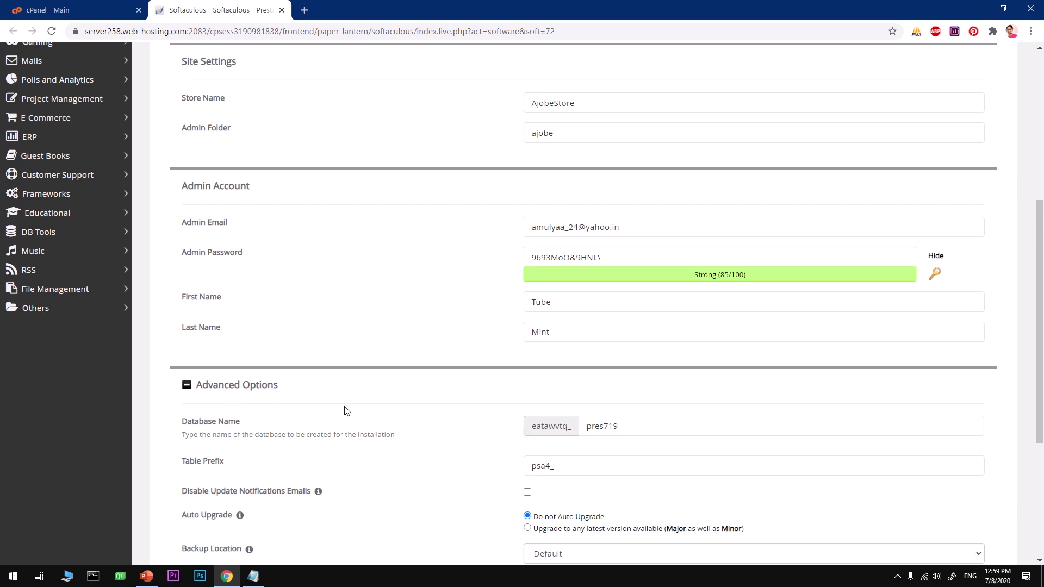
scroll(347, 410, down, 4)
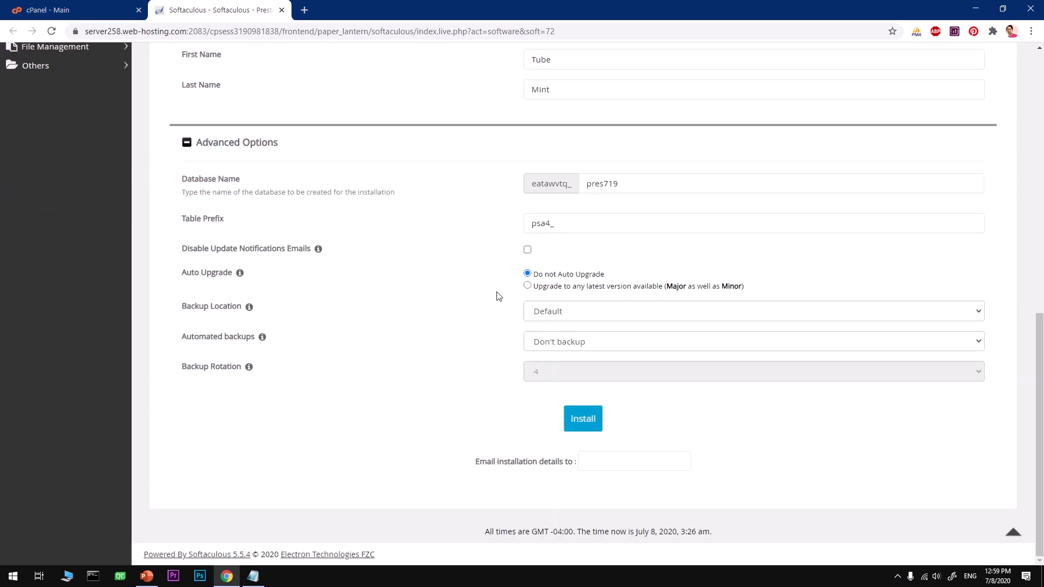
click(536, 227)
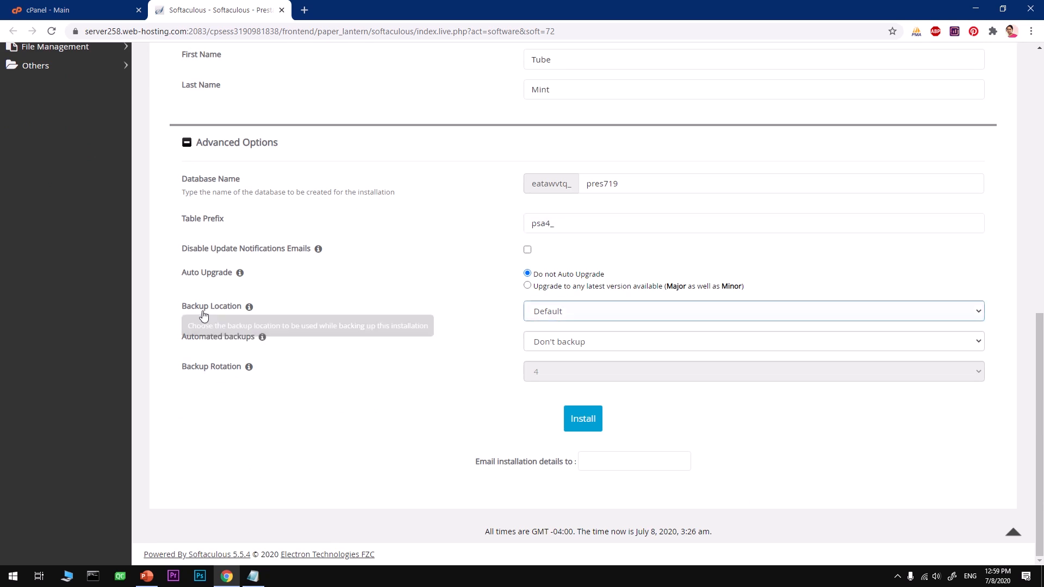
click(557, 318)
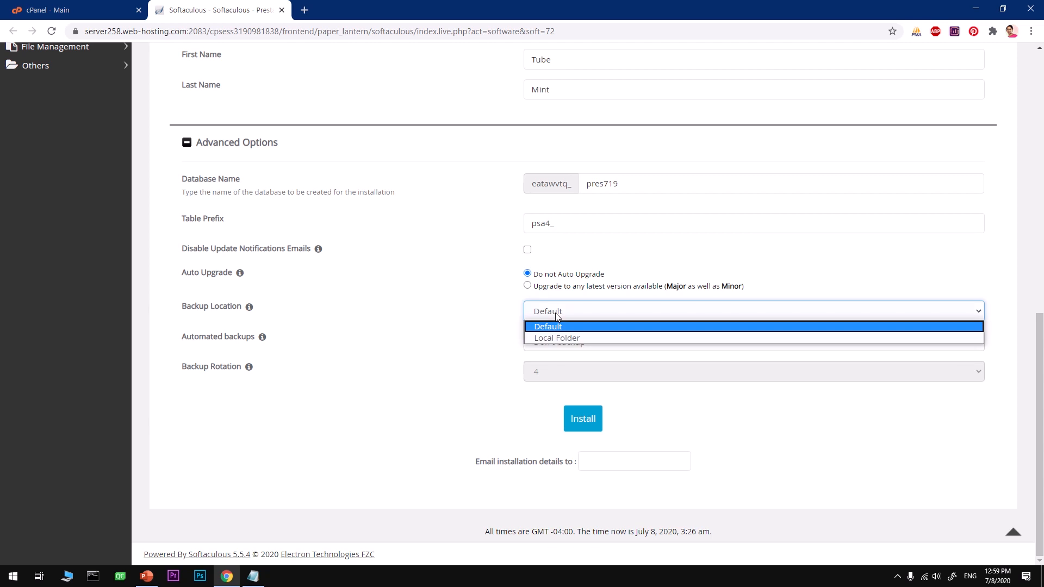
click(557, 327)
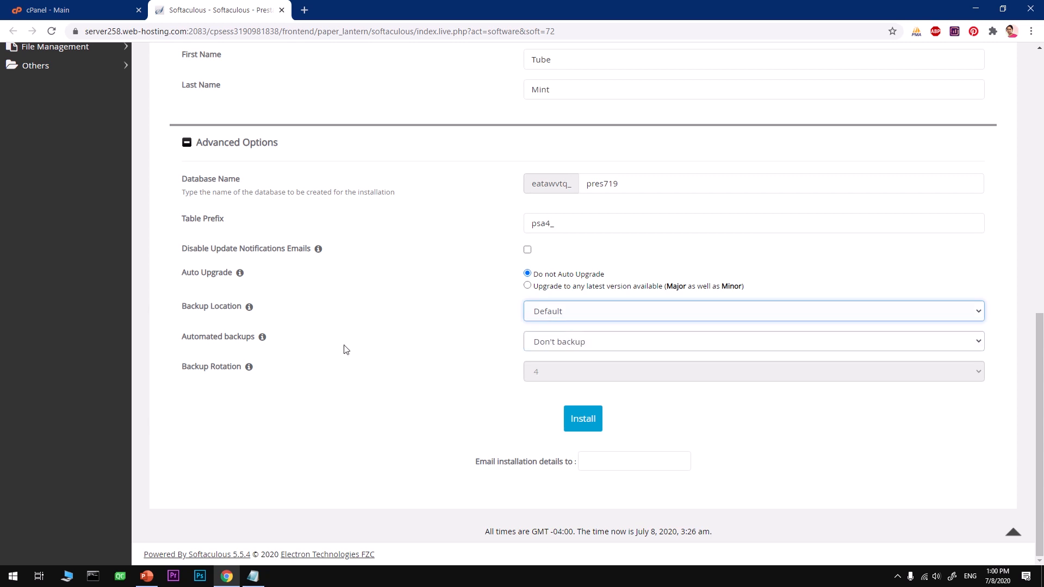
click(552, 344)
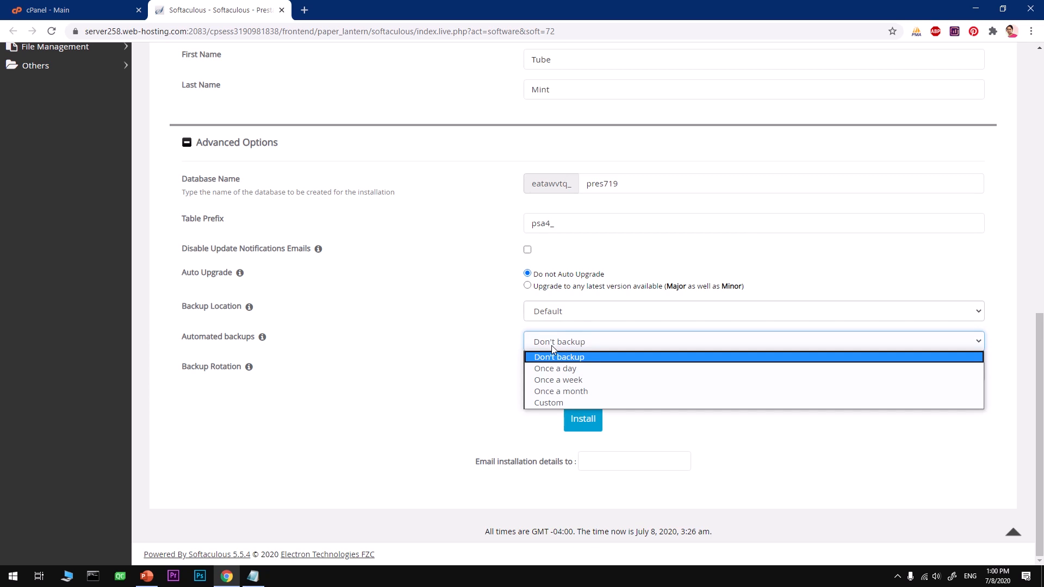
click(563, 380)
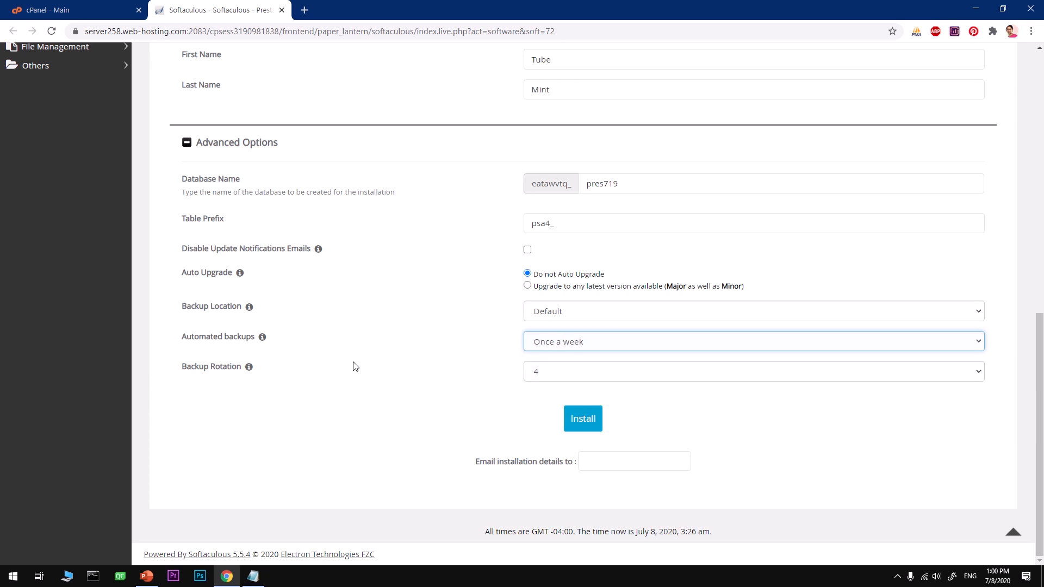
click(564, 347)
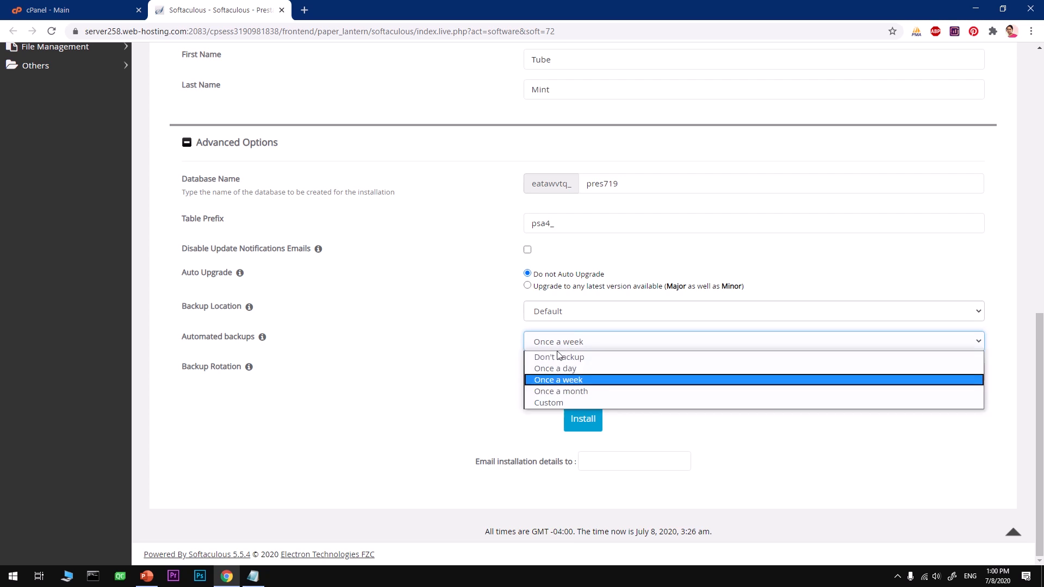
click(446, 372)
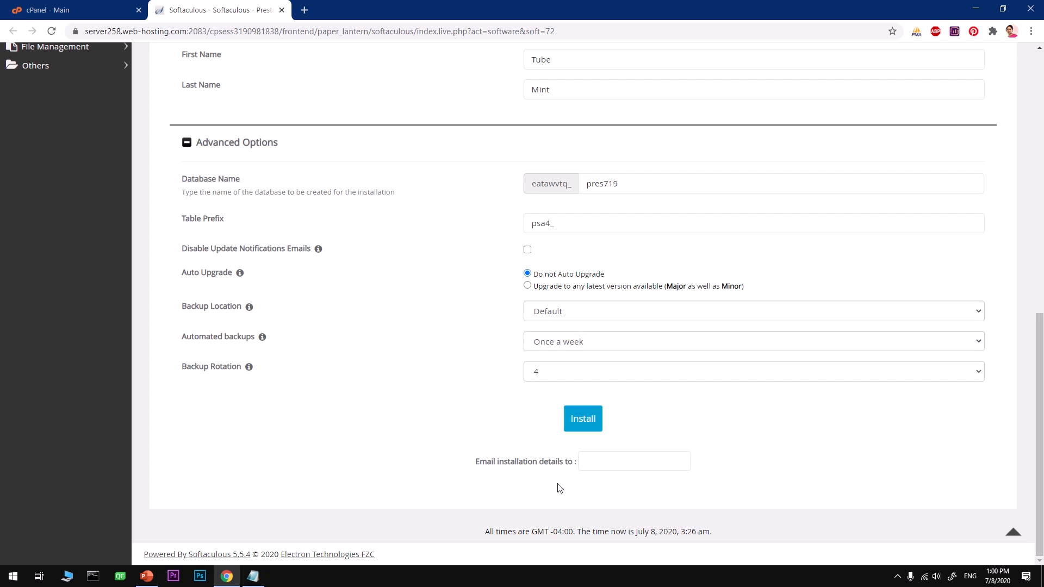
- Fill the installation-details e-mail field with the saved autofill address
click(601, 461)
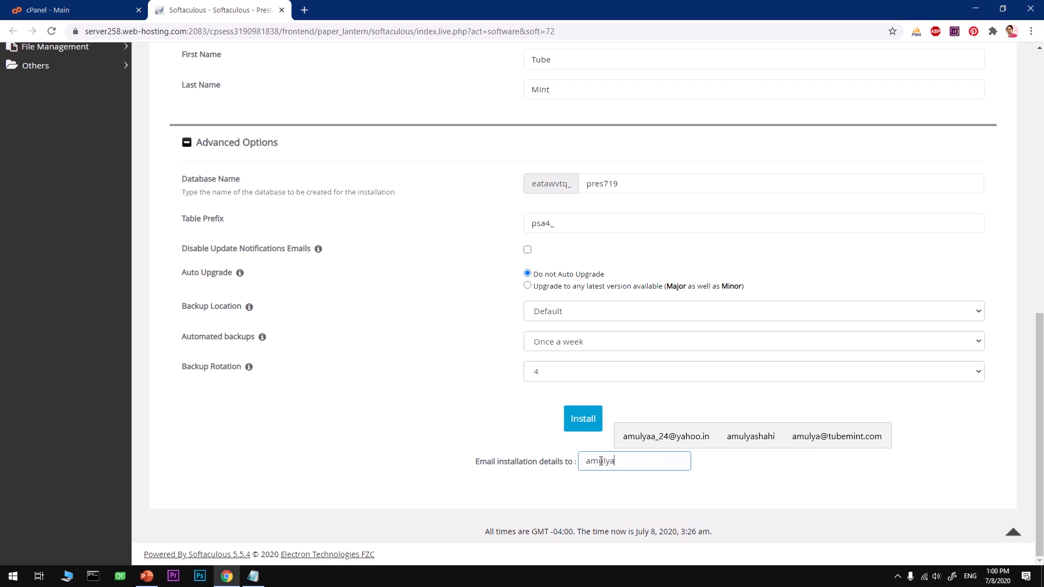
click(674, 441)
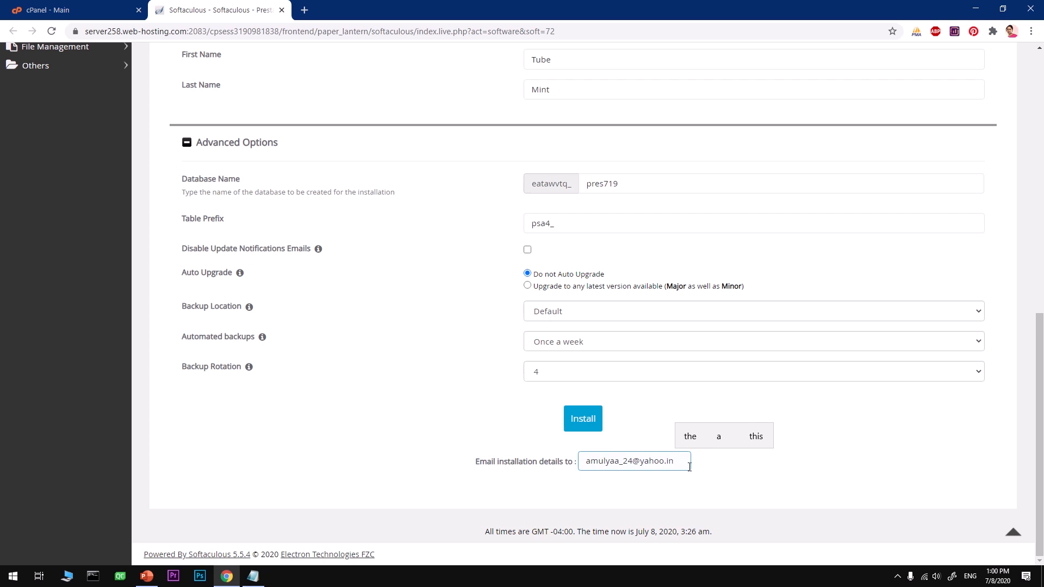
click(764, 454)
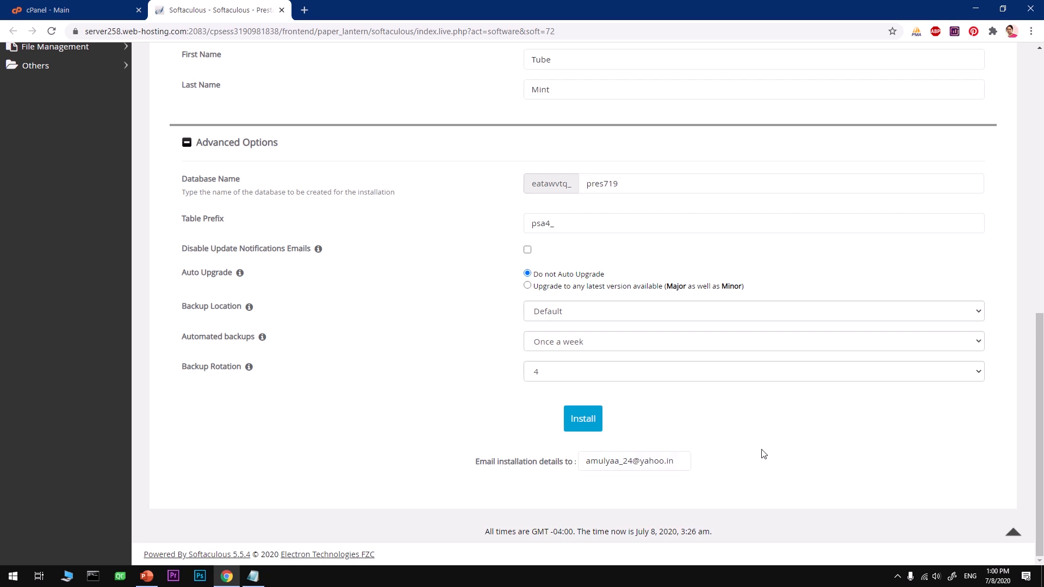
scroll(764, 455, up, 15)
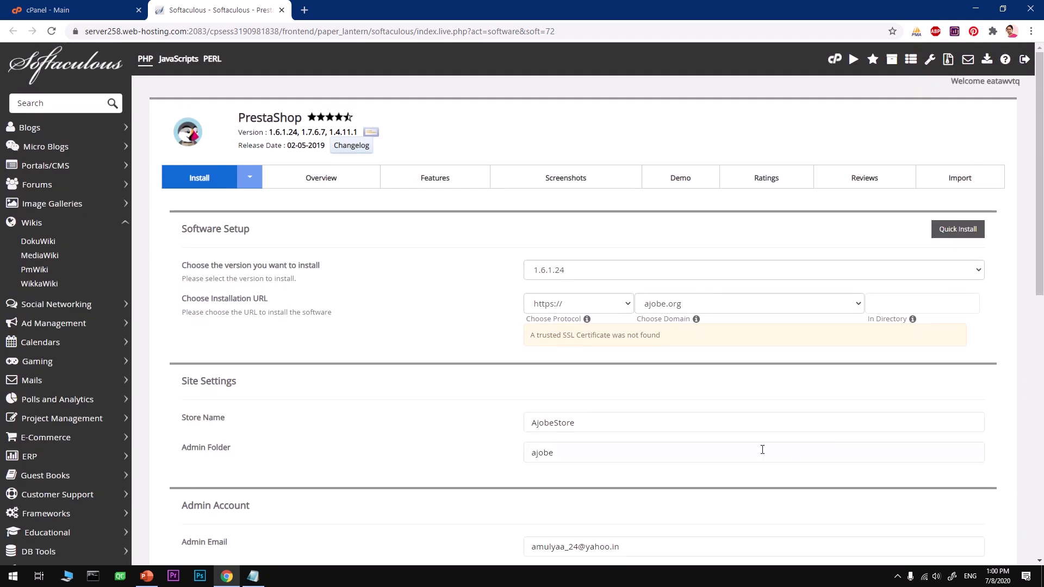
- Copy the admin password and paste it over the existing text in Notepad
click(762, 449)
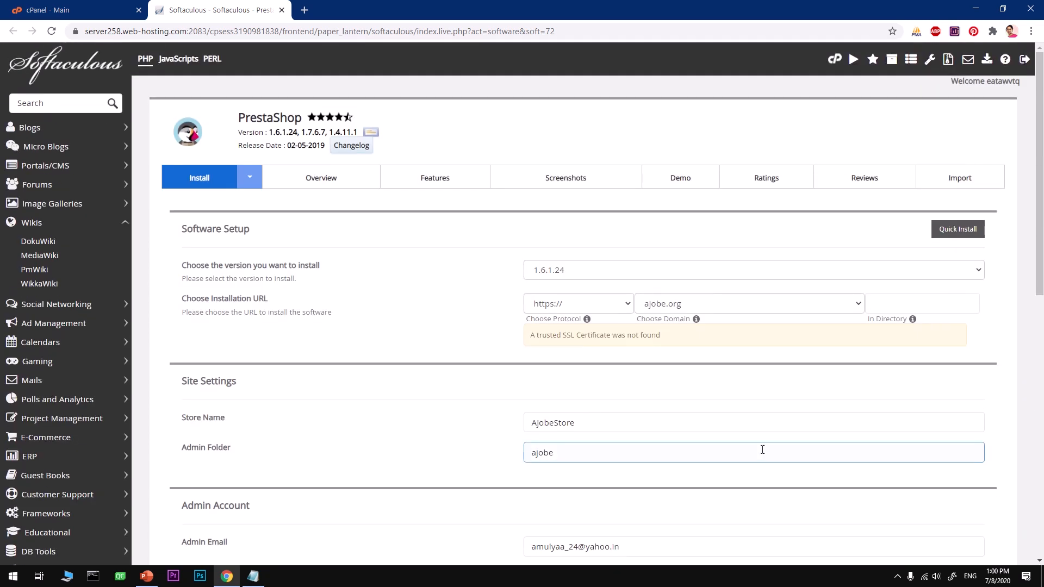
scroll(762, 450, down, 8)
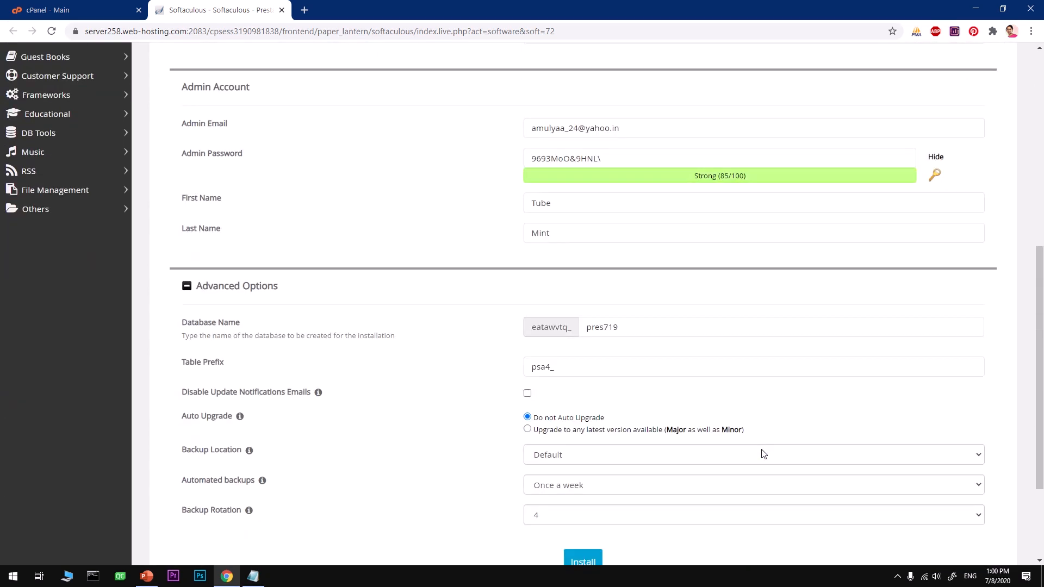
scroll(765, 455, down, 3)
scroll(661, 360, up, 7)
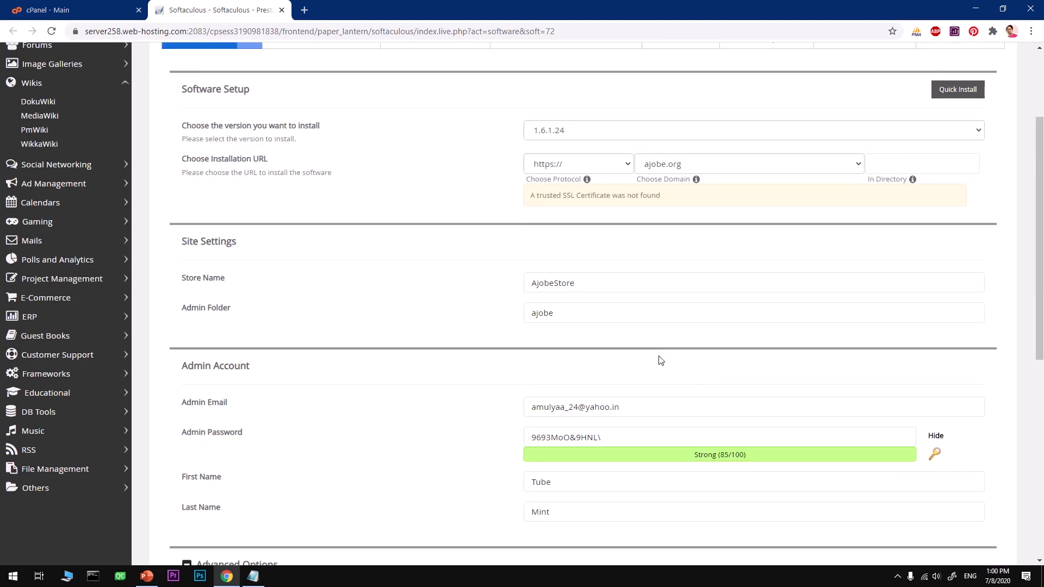
drag(618, 438, 498, 442)
key(ctrl+c)
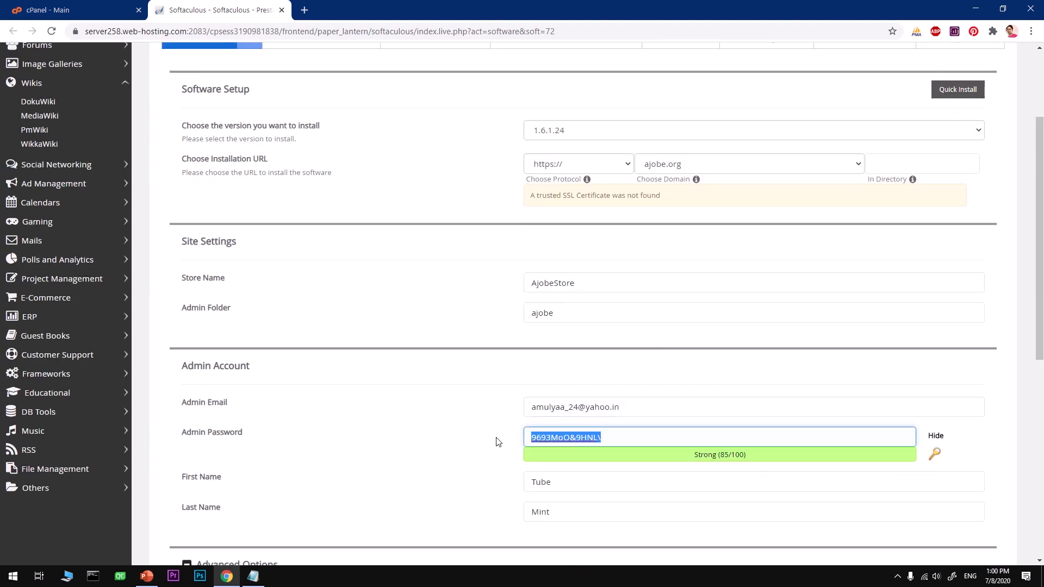
click(253, 576)
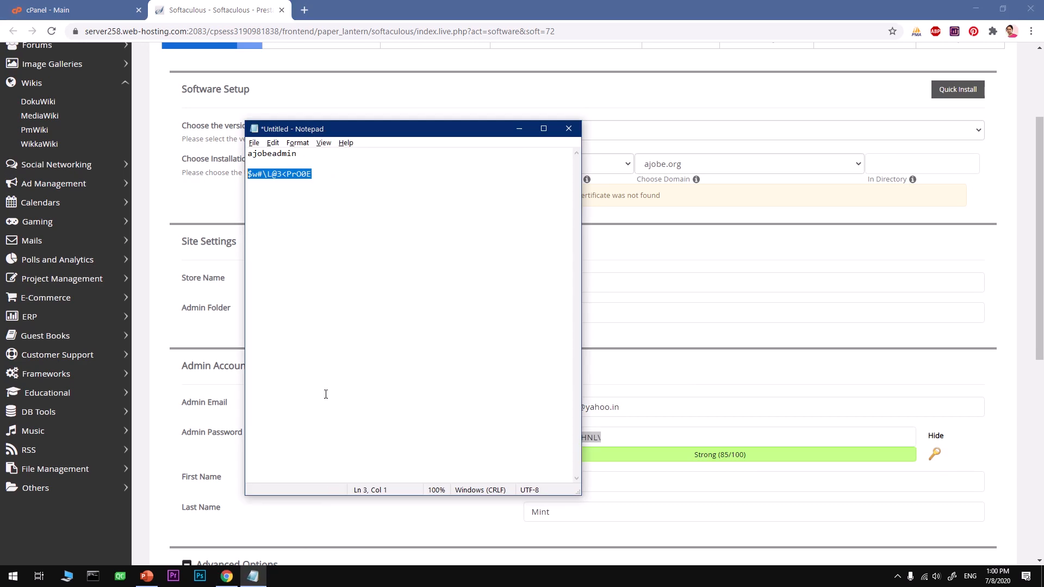
click(325, 211)
drag(341, 179, 226, 153)
key(ctrl+v)
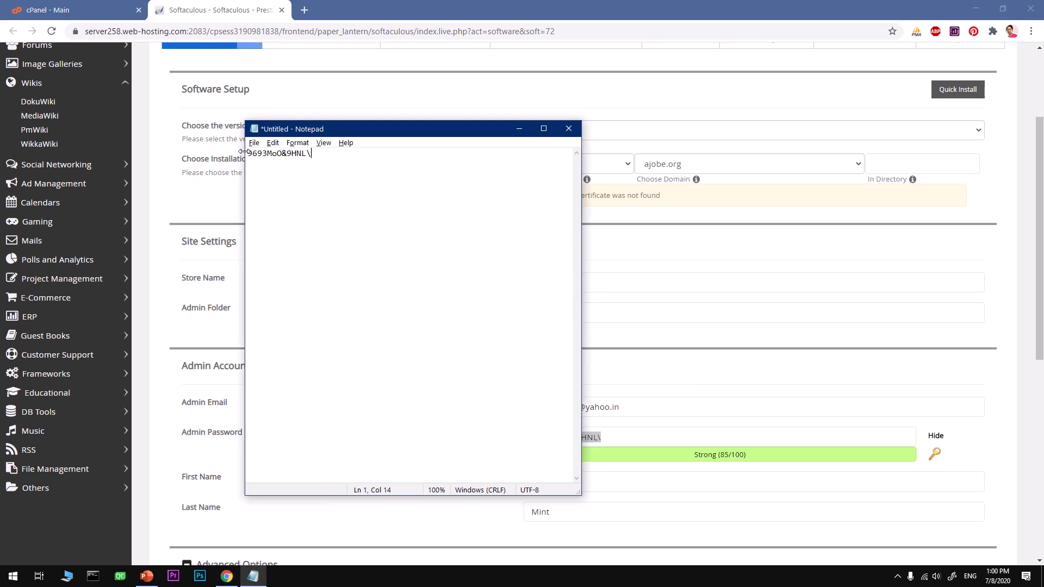
- Copy the admin e-mail address into the Notepad notes
click(617, 403)
drag(618, 406, 491, 410)
key(ctrl+c)
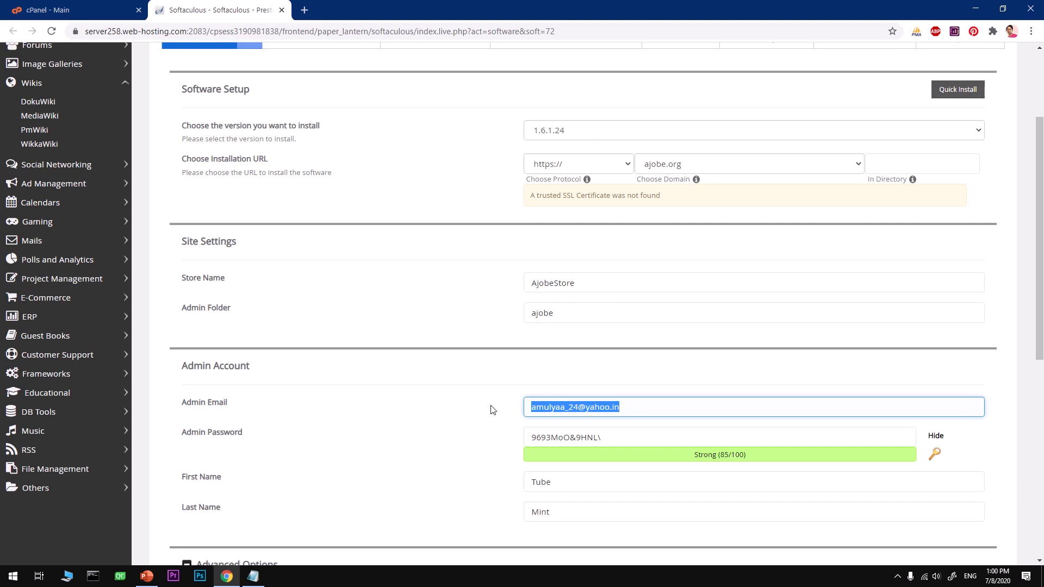
key(alt+Tab)
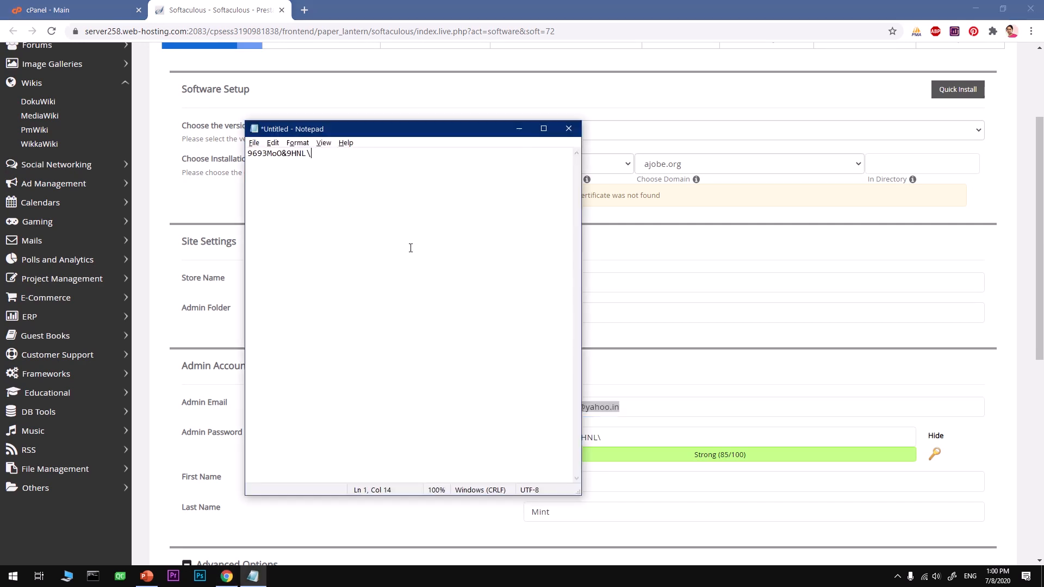
key(ctrl+v)
- Return to the install form and start the PrestaShop installation
click(706, 382)
click(650, 482)
click(635, 513)
scroll(634, 513, down, 8)
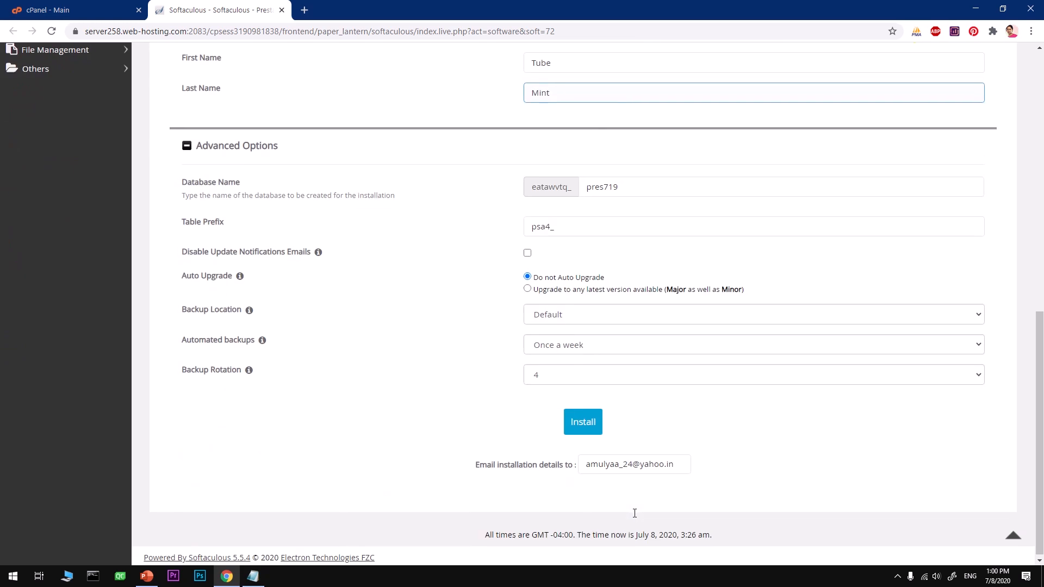
click(584, 423)
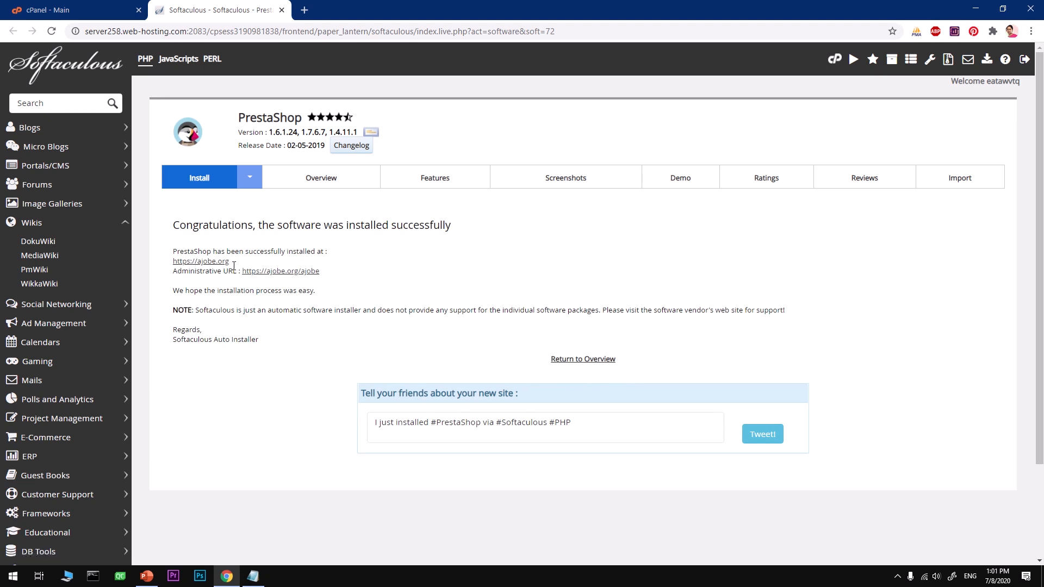
drag(234, 266, 178, 265)
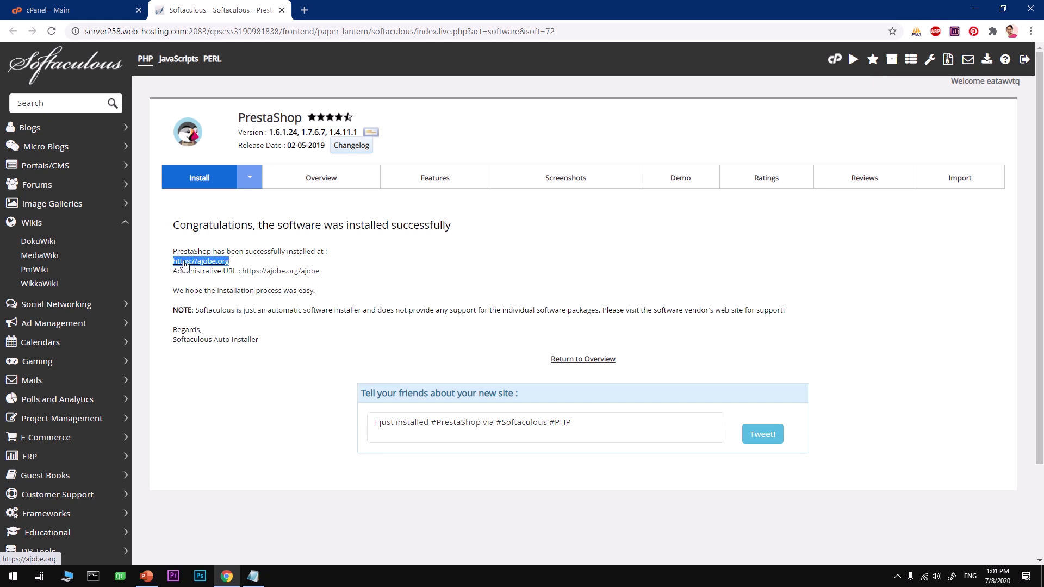
click(184, 266)
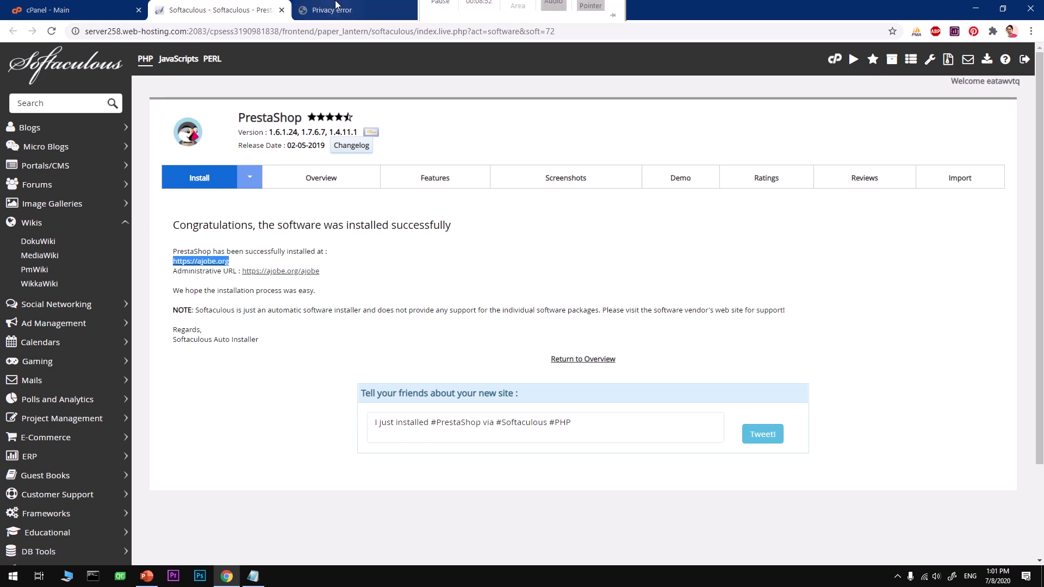
click(351, 11)
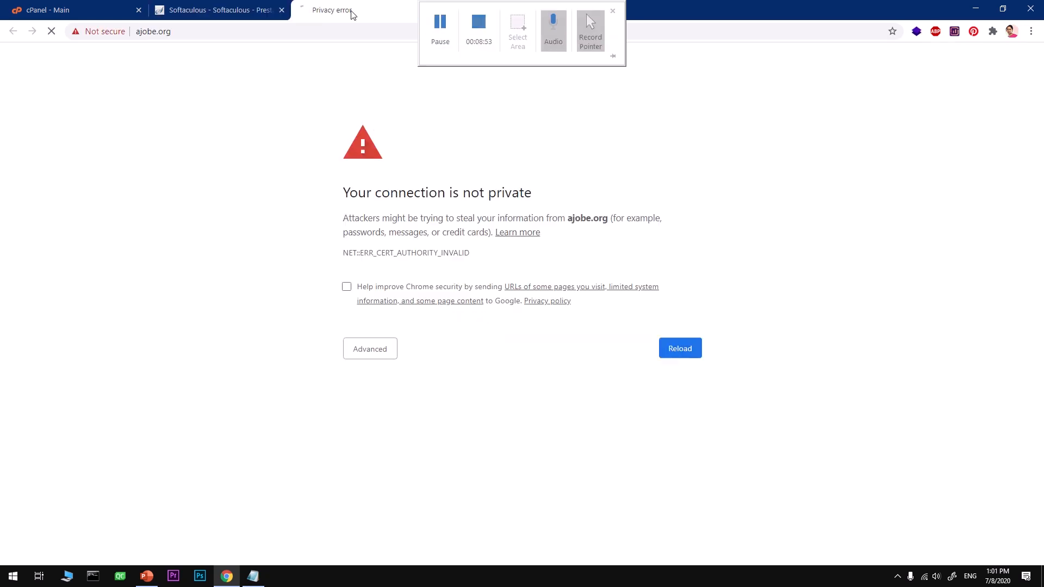
- Close the certificate privacy-error tab and begin launching another web browser
click(189, 32)
key(ctrl+c)
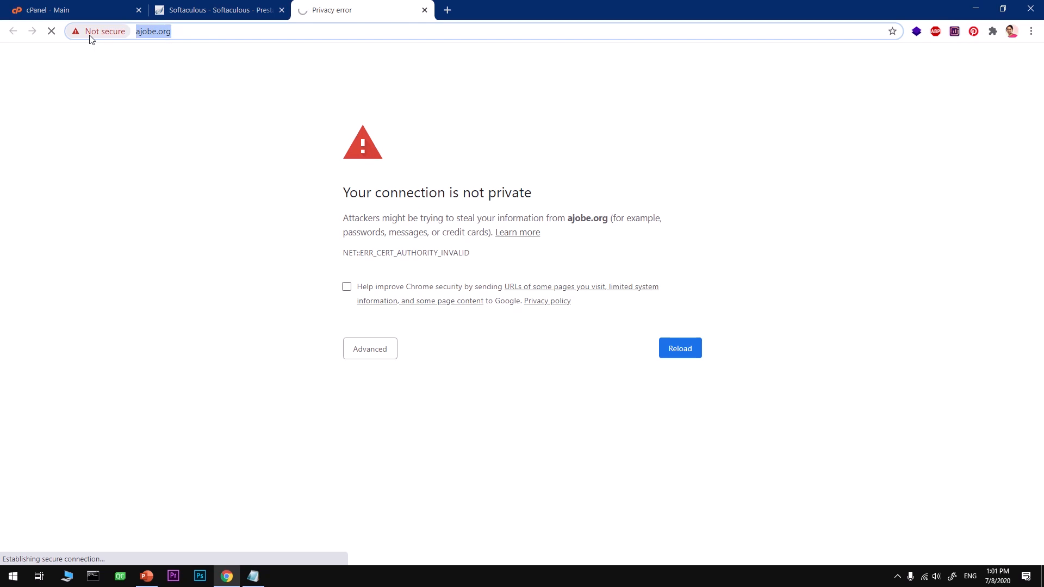
key(BackSpace)
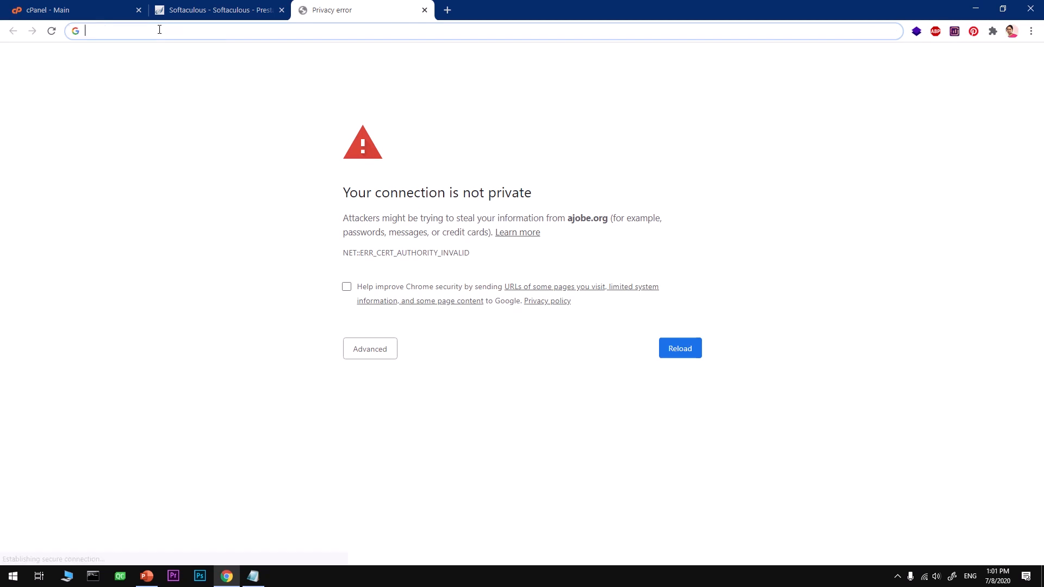
click(424, 11)
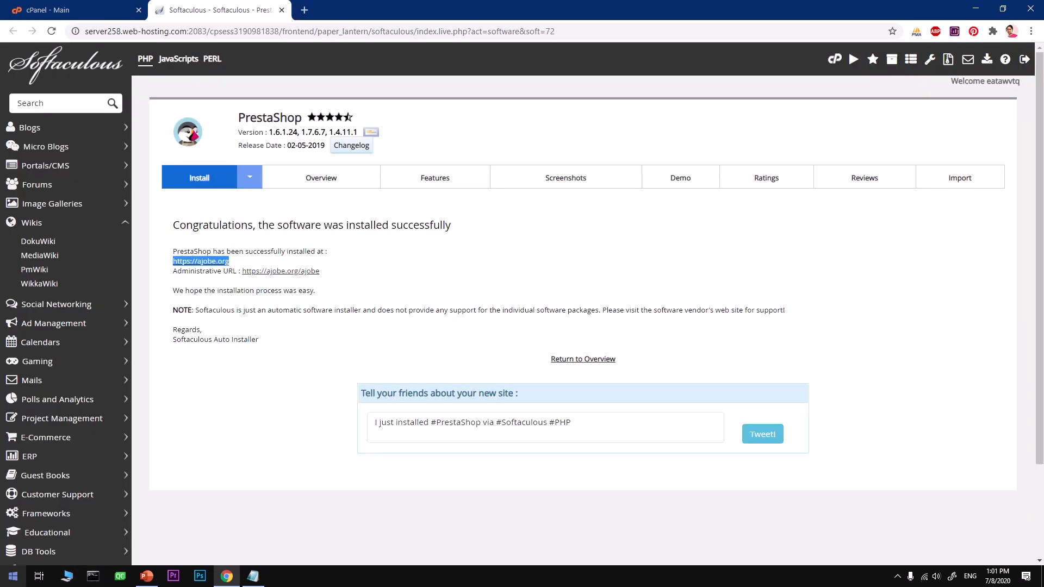
click(13, 577)
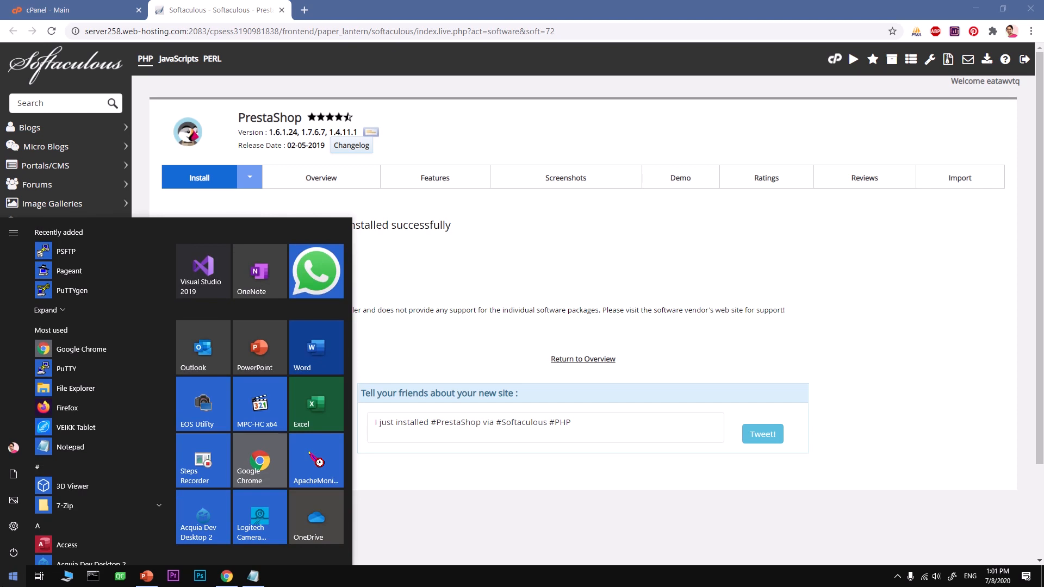
text(fire)
key(Return)
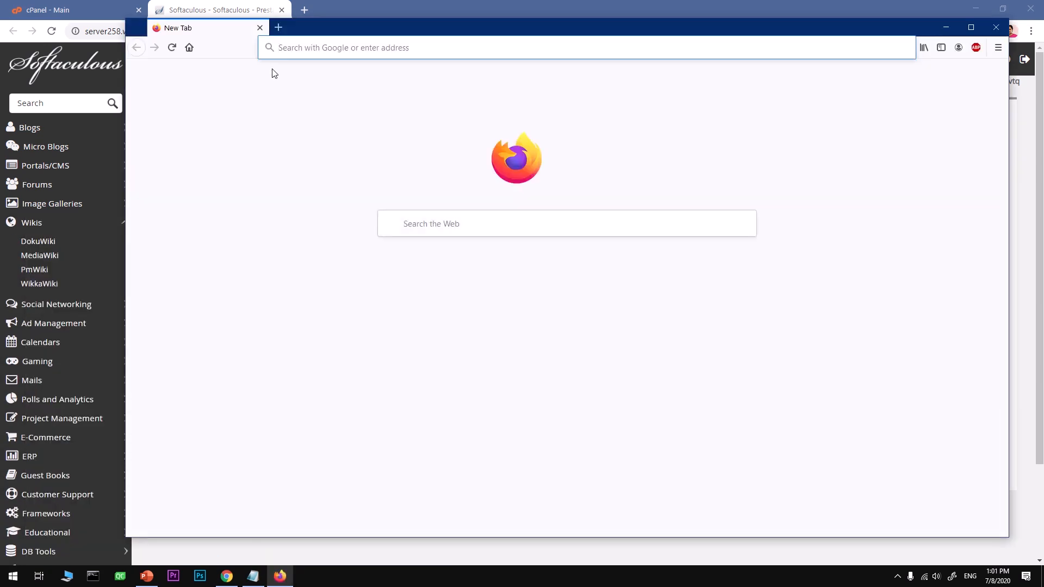
key(ctrl+v)
key(Return)
key(alt+Tab)
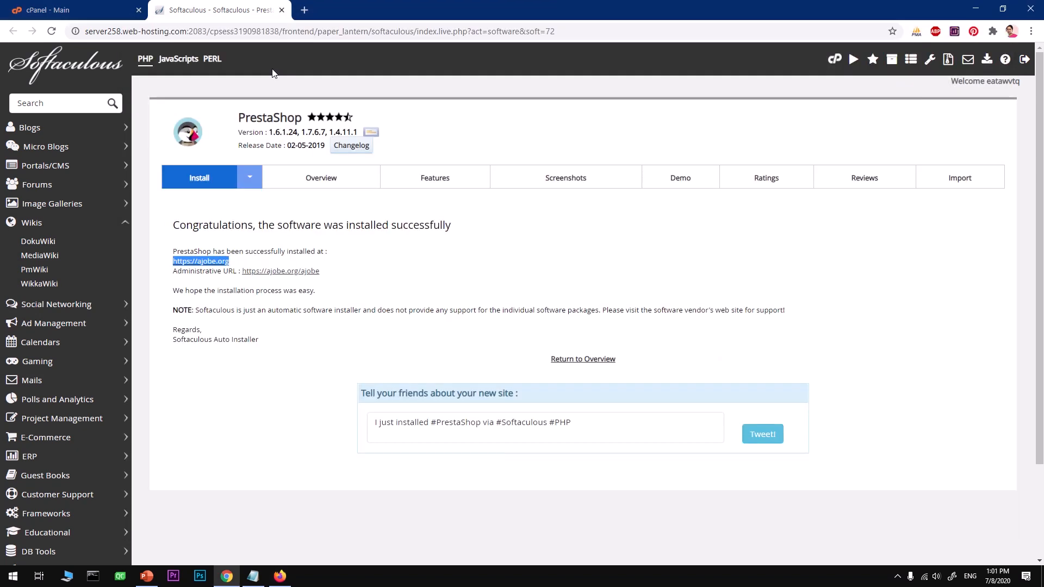
key(alt+Tab)
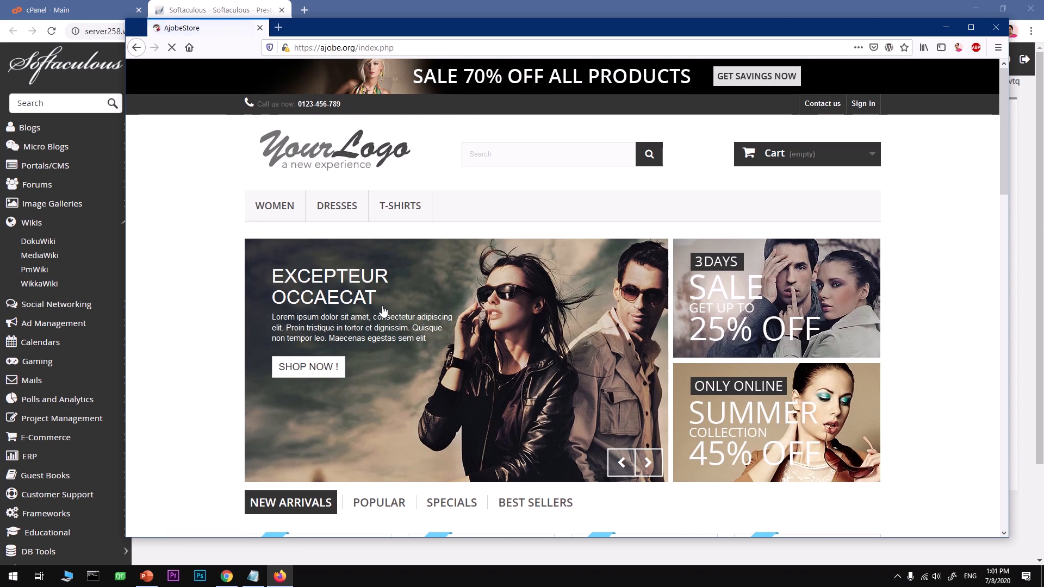
scroll(383, 311, down, 6)
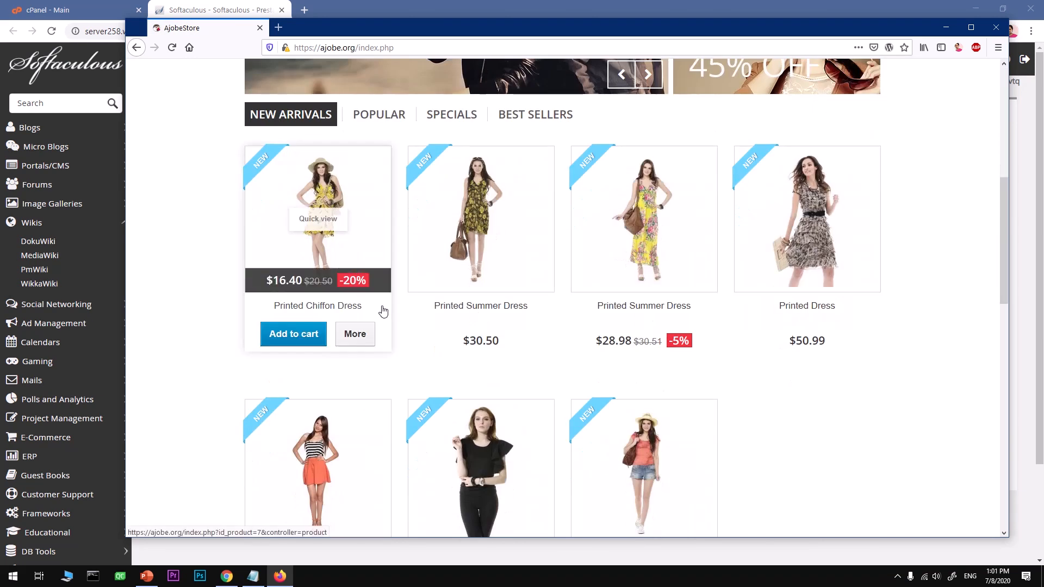
scroll(383, 311, down, 12)
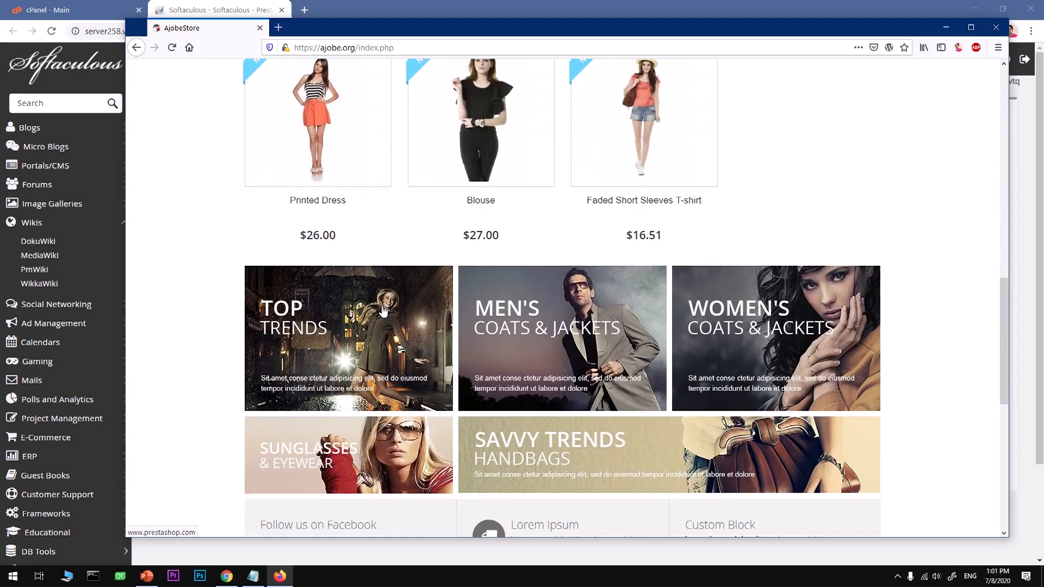
scroll(382, 310, down, 2)
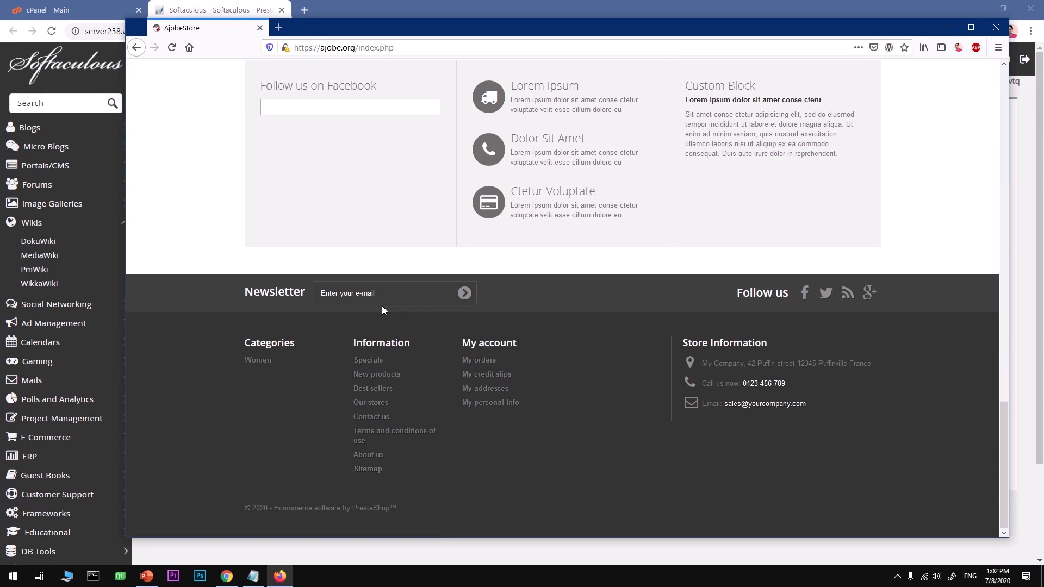
scroll(382, 306, up, 4)
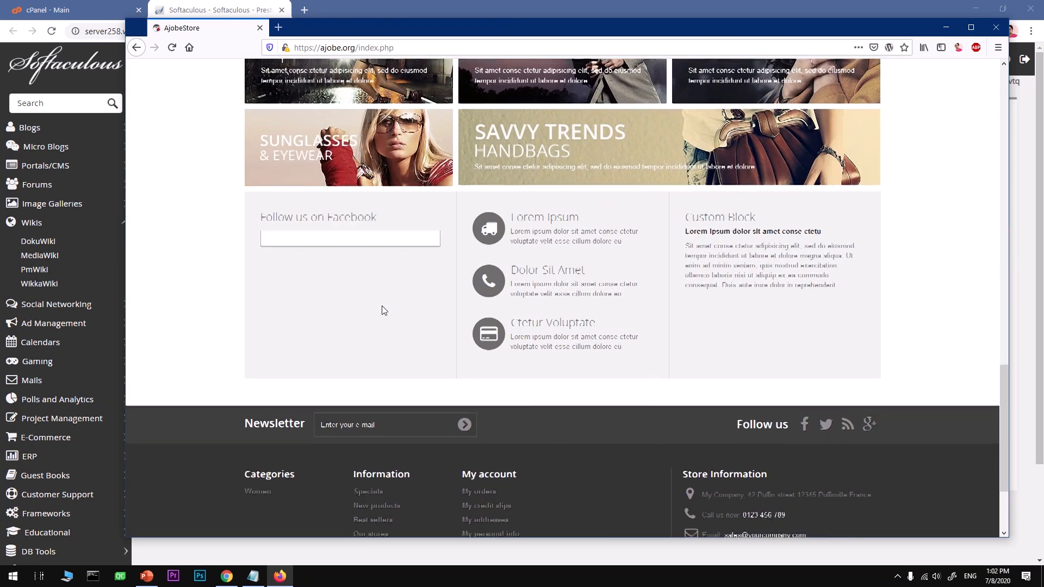
scroll(383, 310, up, 5)
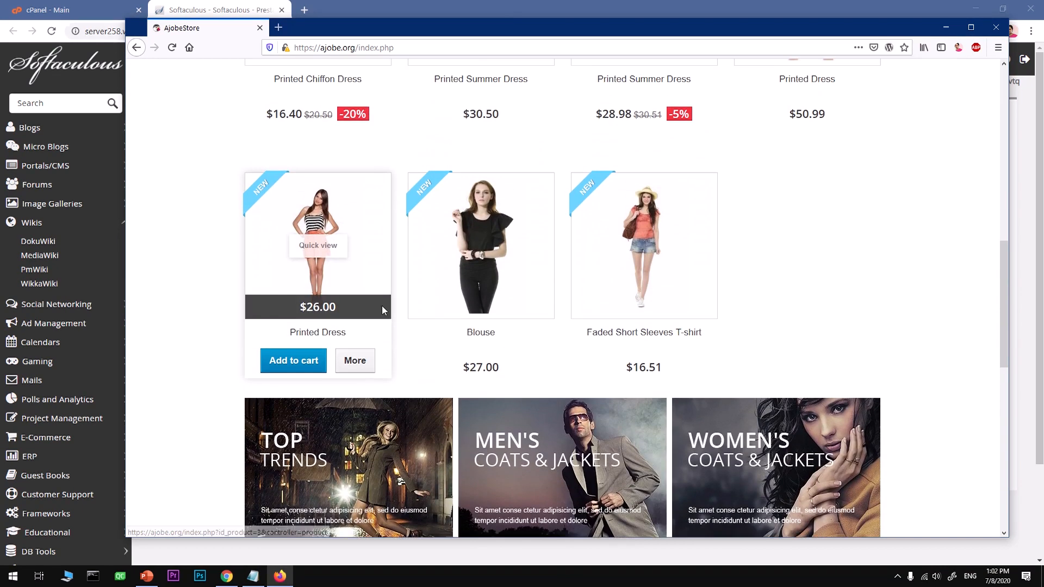
scroll(381, 306, up, 5)
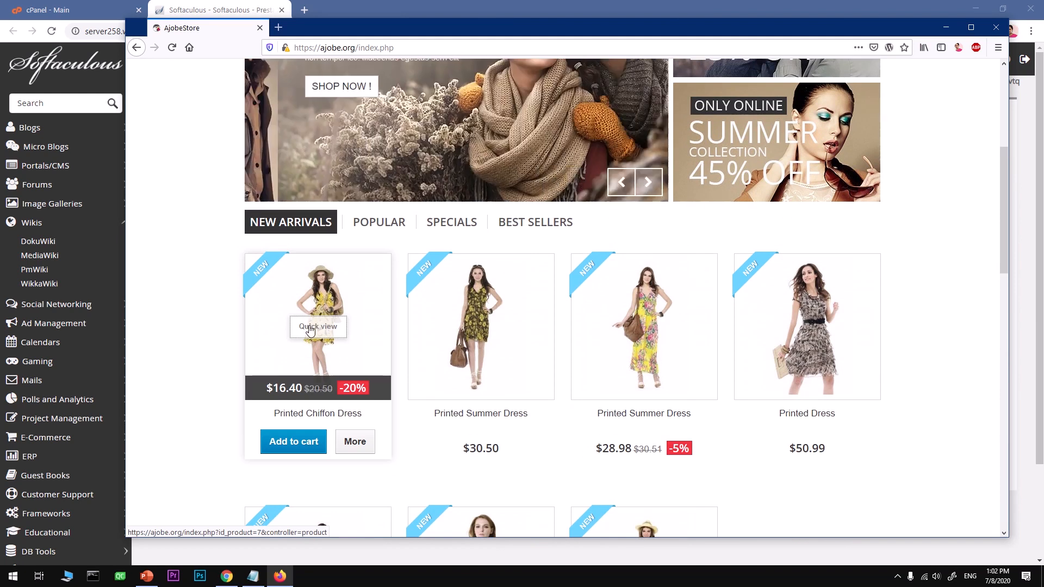
click(310, 329)
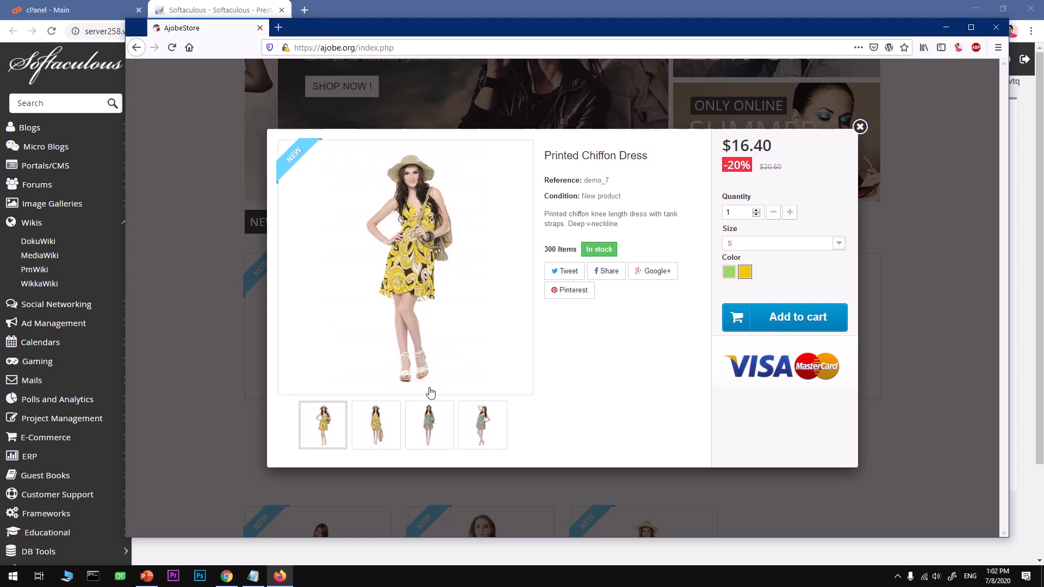
click(439, 426)
click(439, 426)
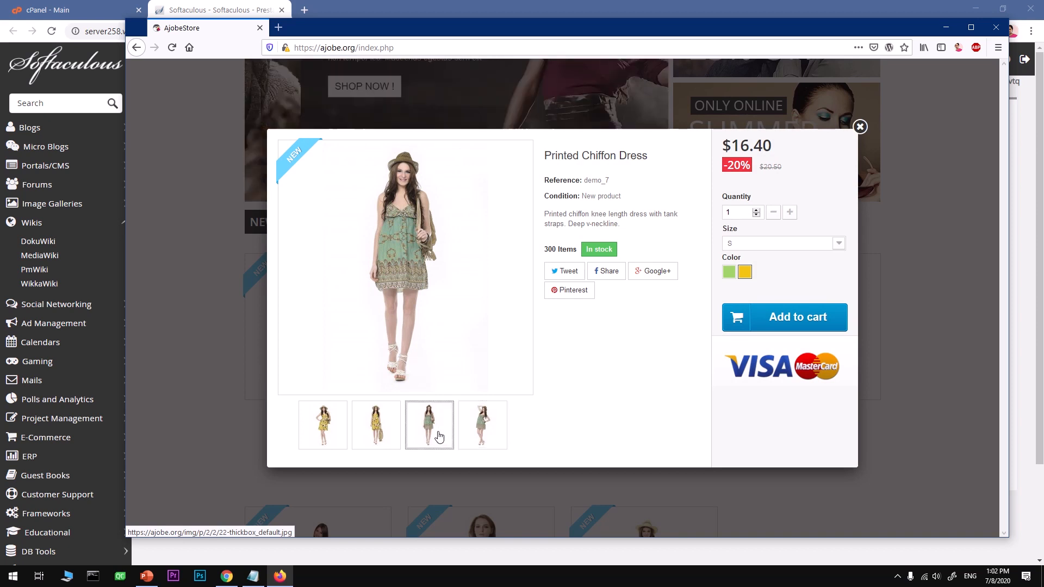
click(364, 434)
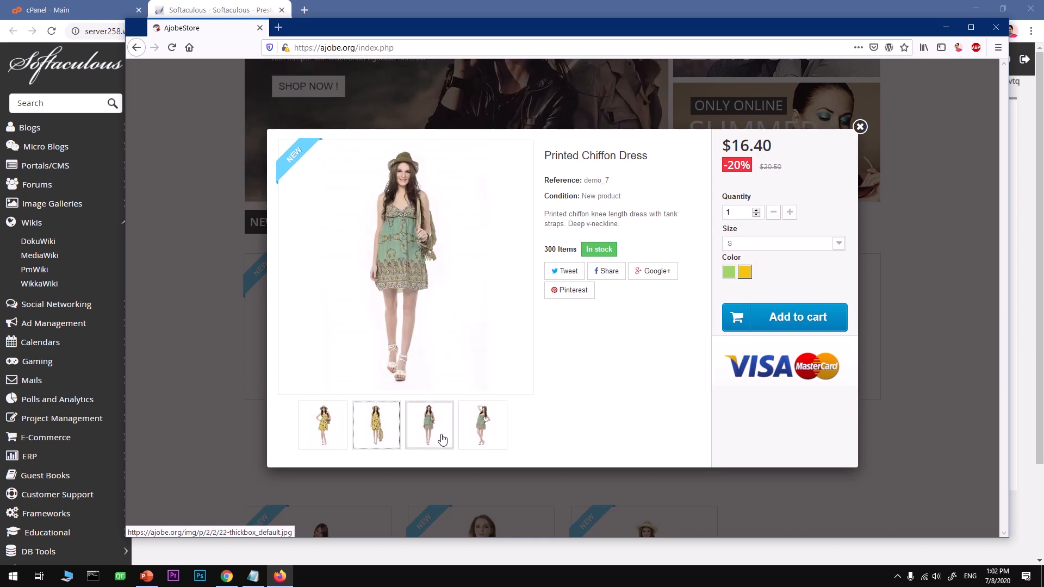
click(482, 427)
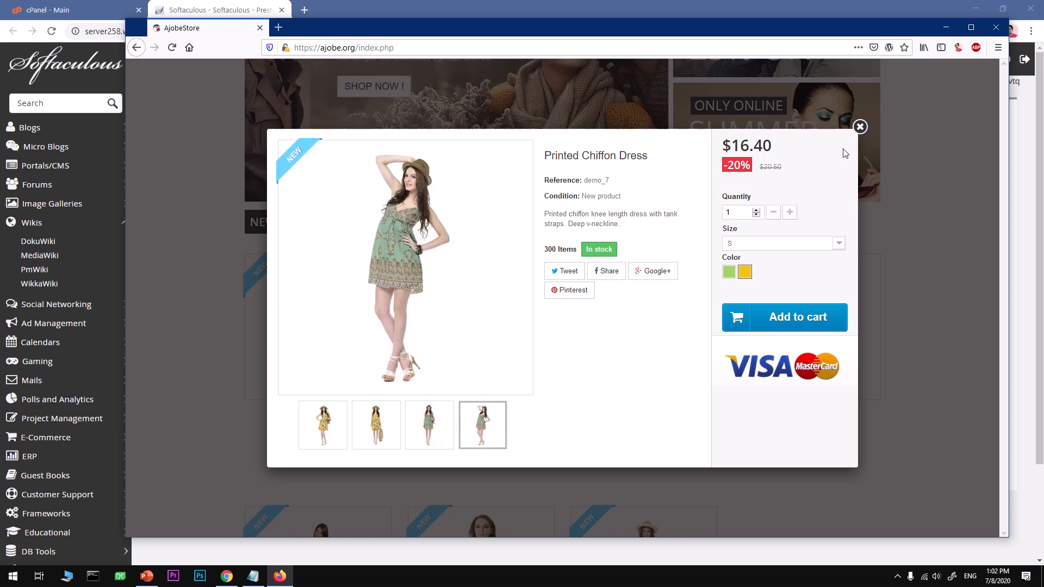
click(860, 127)
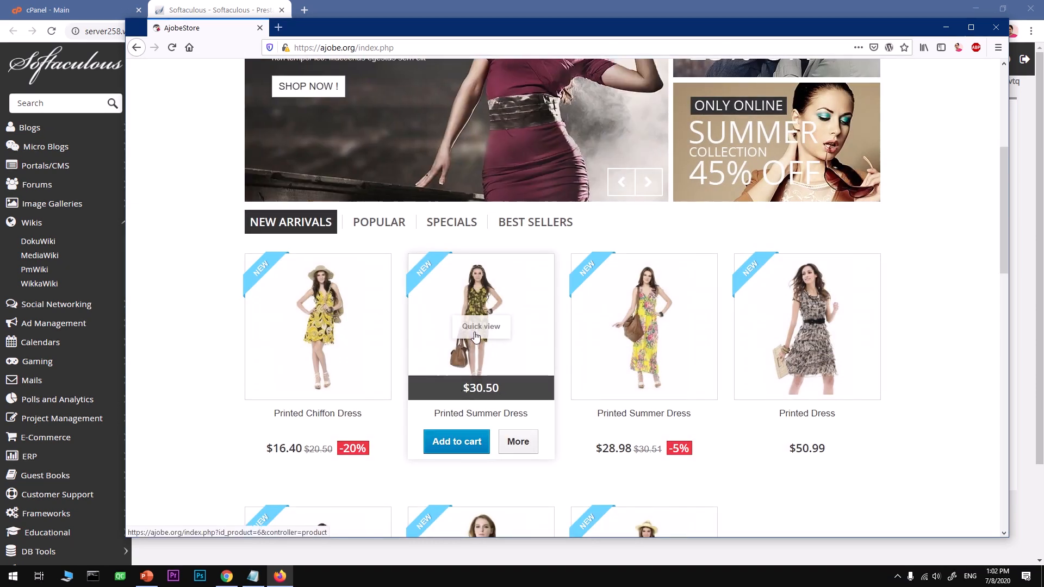
- Open the Printed Summer Dress product page and page through its enlarged photos
click(430, 268)
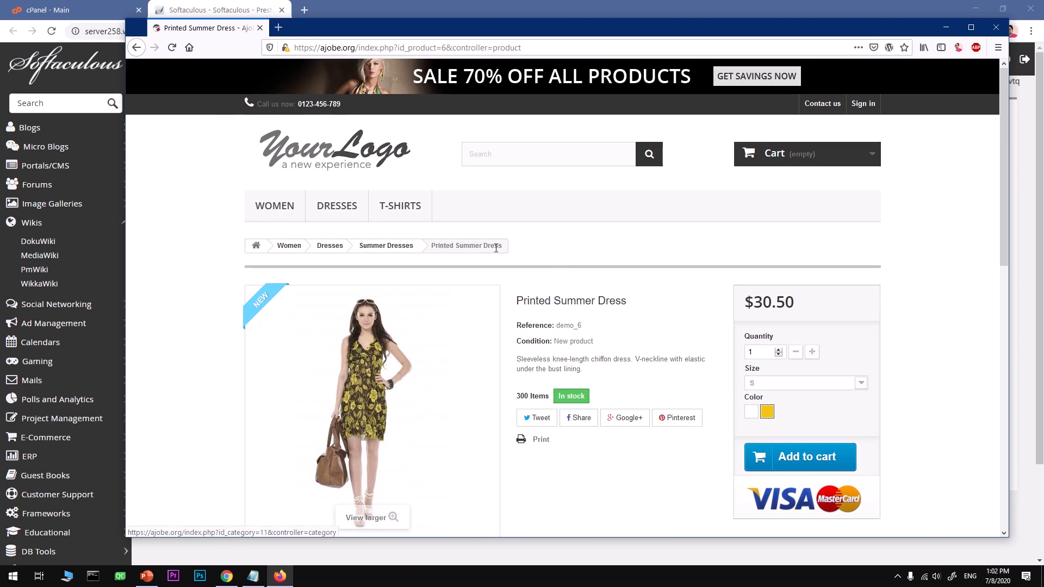
scroll(468, 334, down, 3)
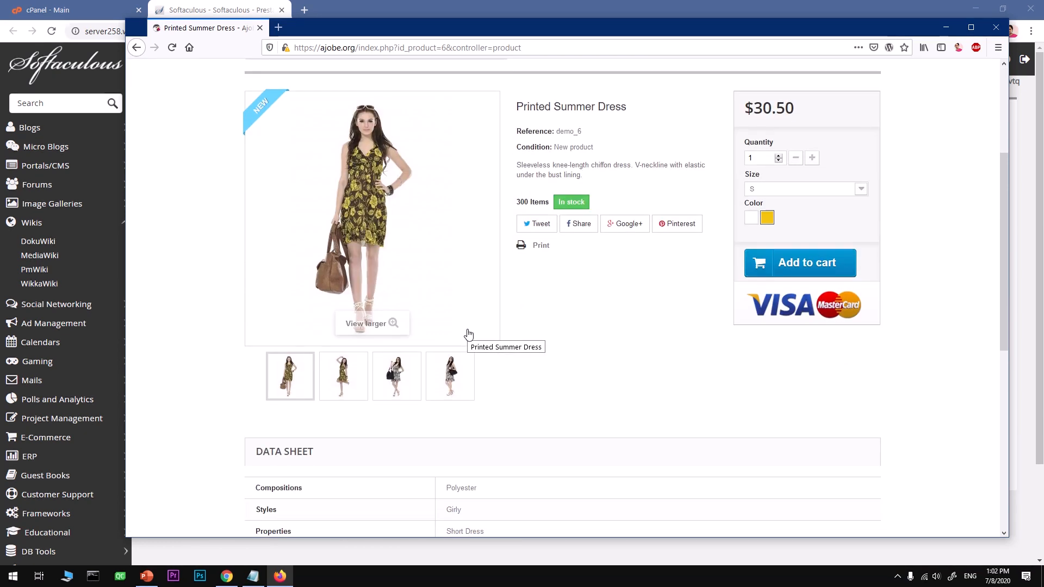
mouse_move(335, 377)
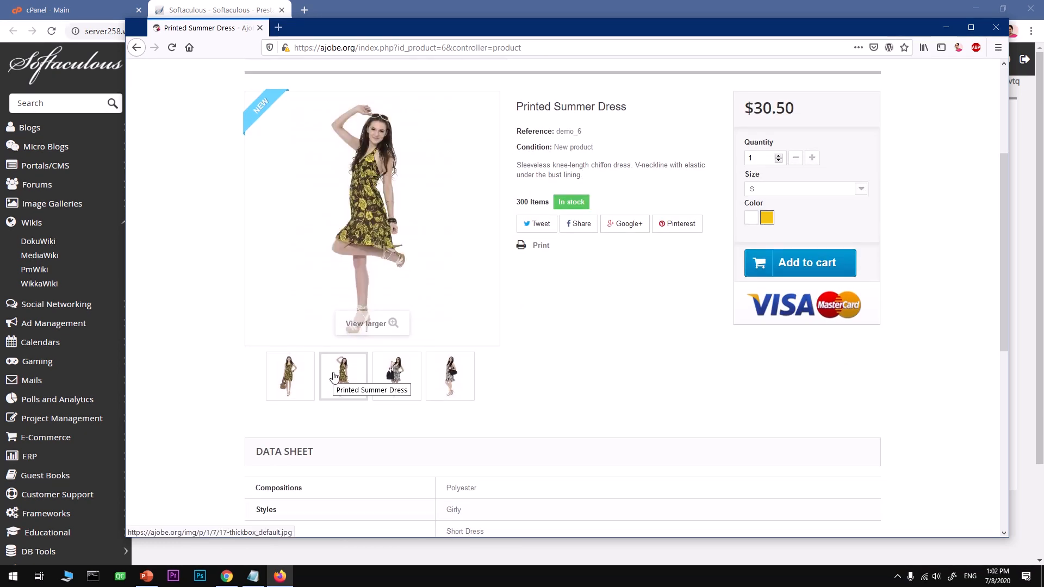
click(354, 379)
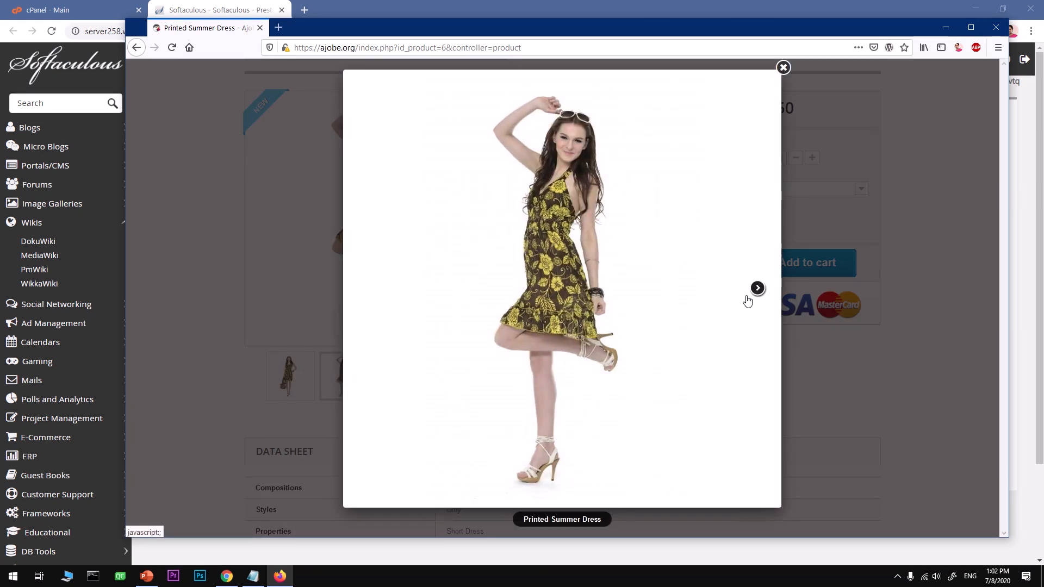
click(758, 289)
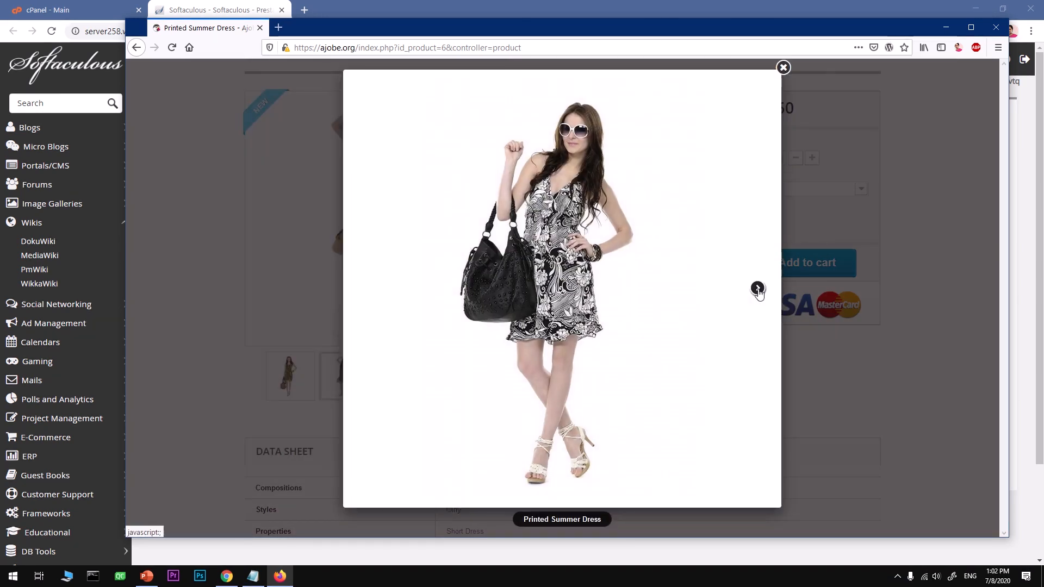
click(758, 289)
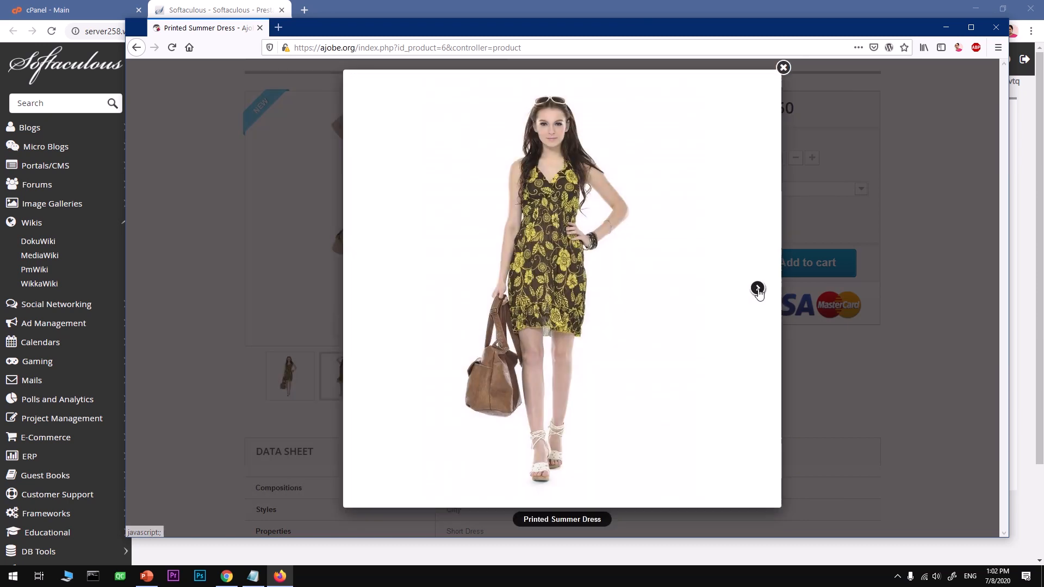
click(783, 67)
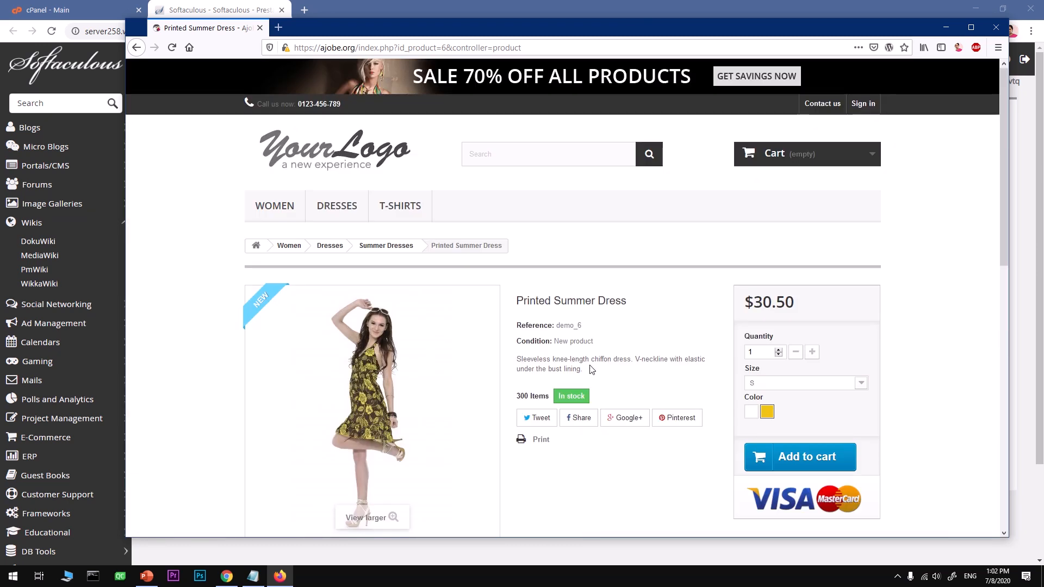
- Change the address to ajobe.org/ajobe/ and dismiss the saved-login suggestions on the admin login page
click(360, 47)
key(shift+End)
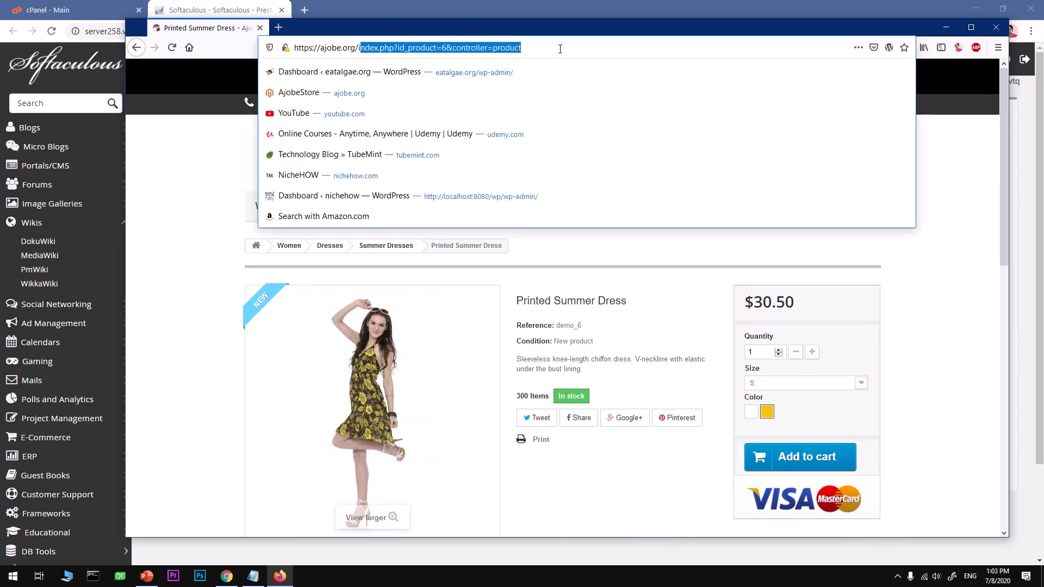
key(BackSpace)
text(ajobe.org/ajobe/)
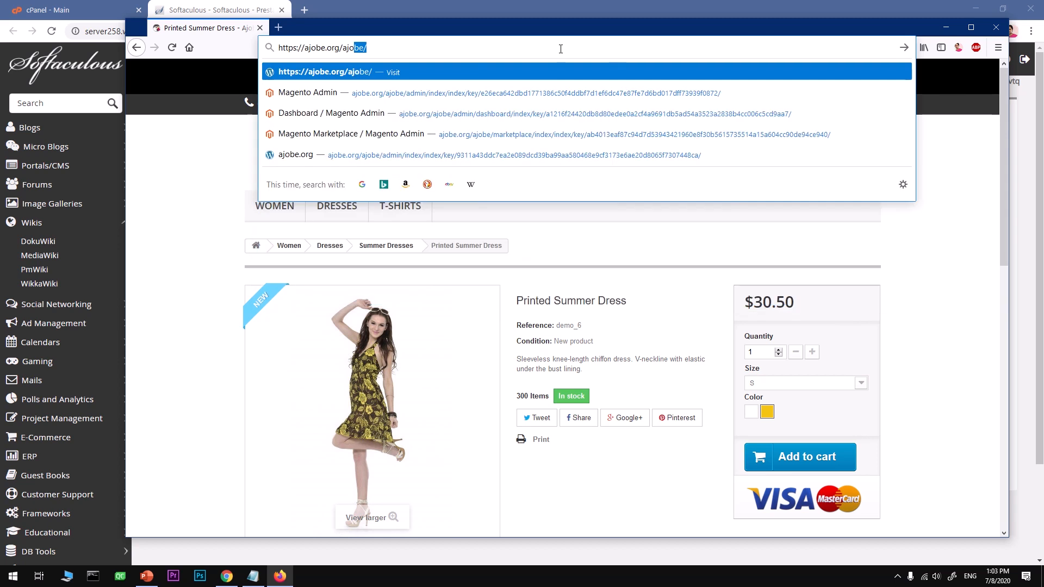
key(Return)
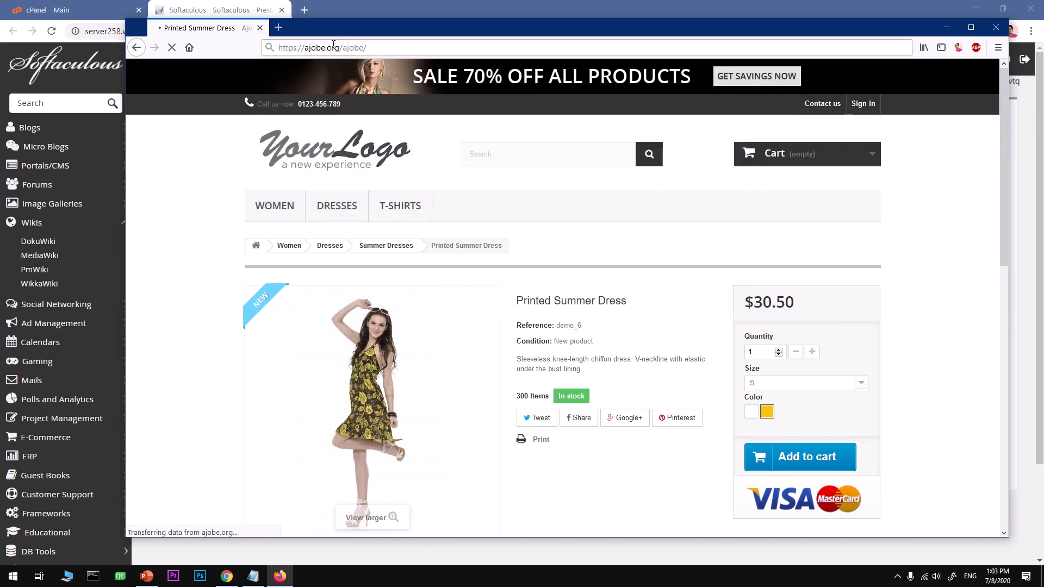
scroll(646, 418, down, 6)
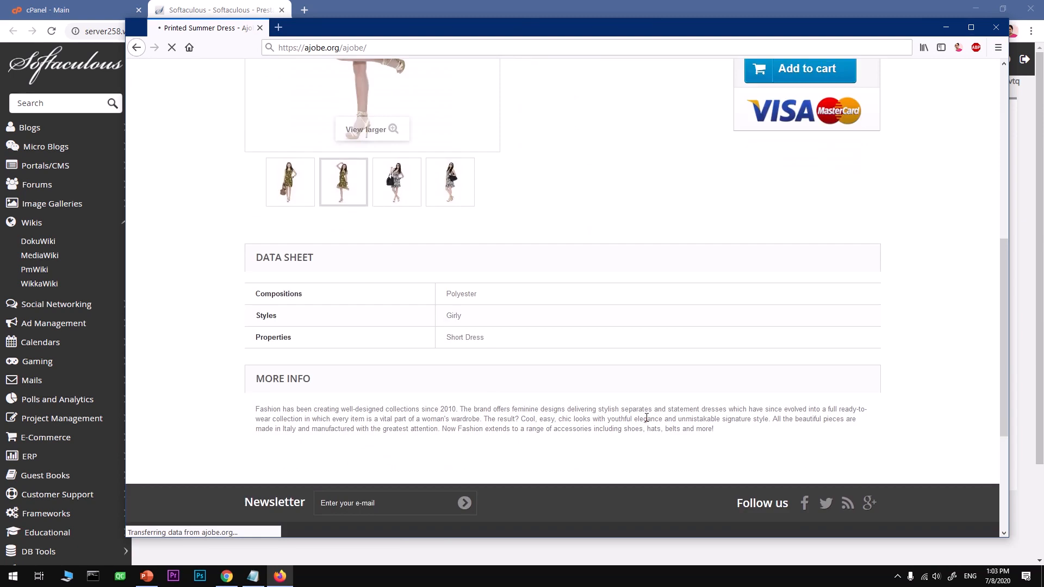
scroll(646, 418, down, 3)
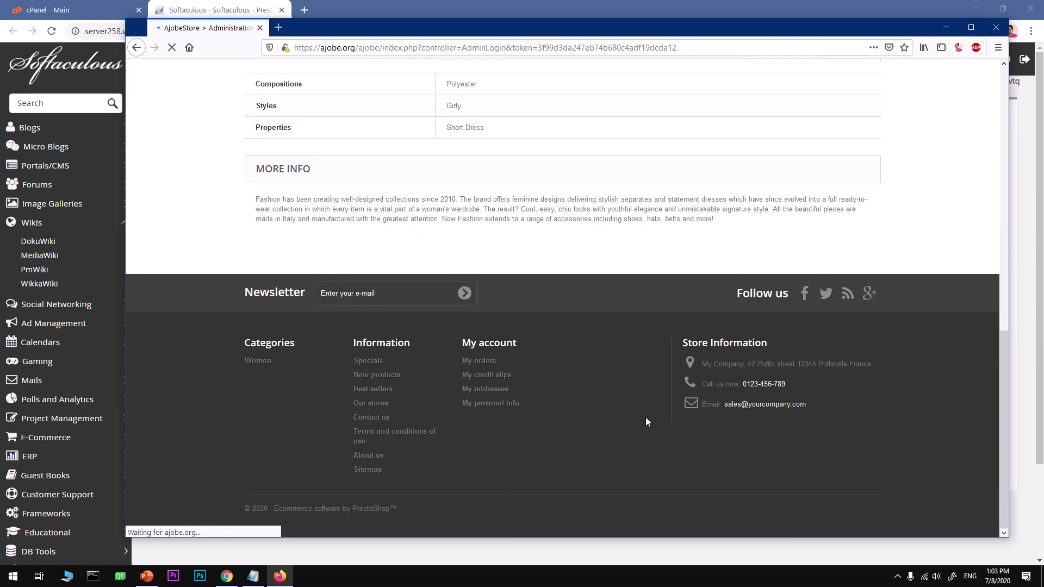
scroll(645, 416, up, 10)
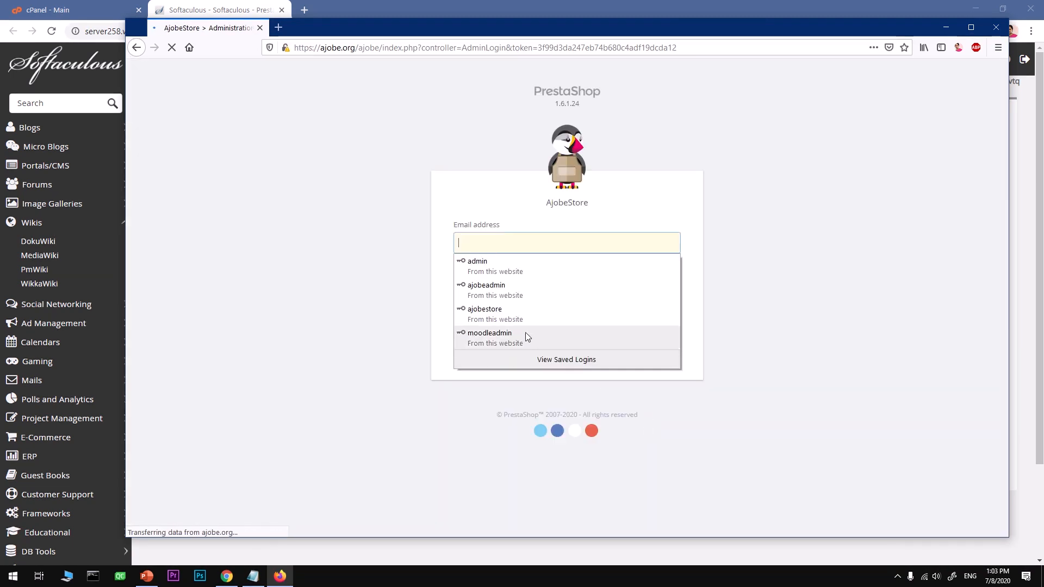
click(241, 340)
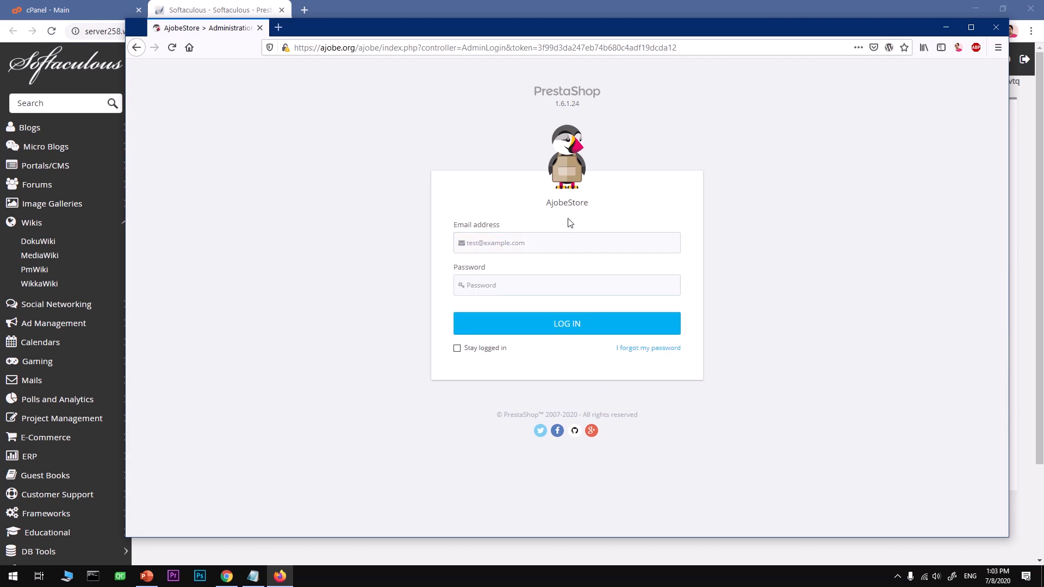
- Copy the admin e-mail address from the notes into the Email address field
click(253, 576)
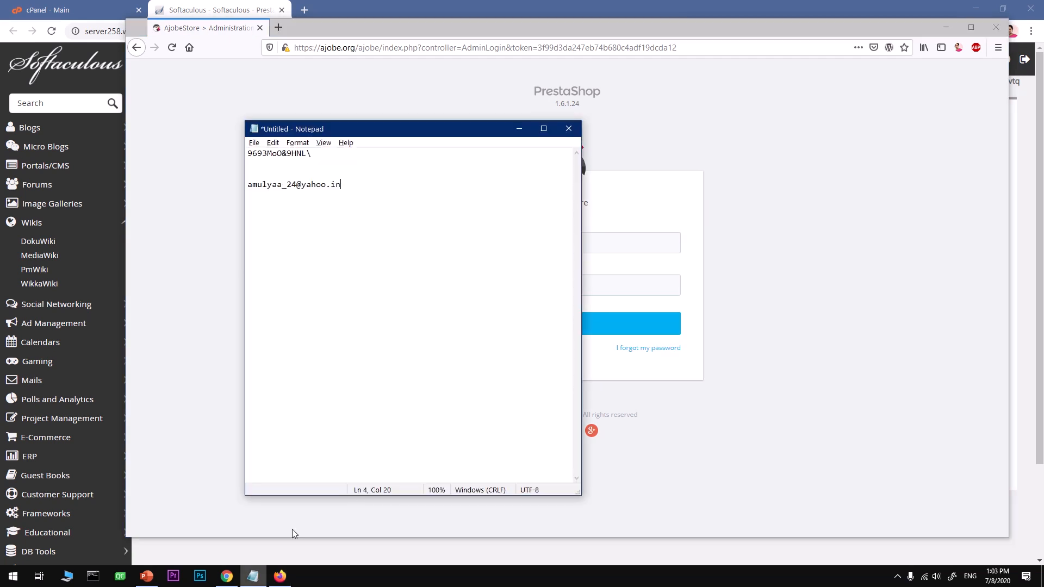
click(319, 296)
drag(352, 183, 258, 187)
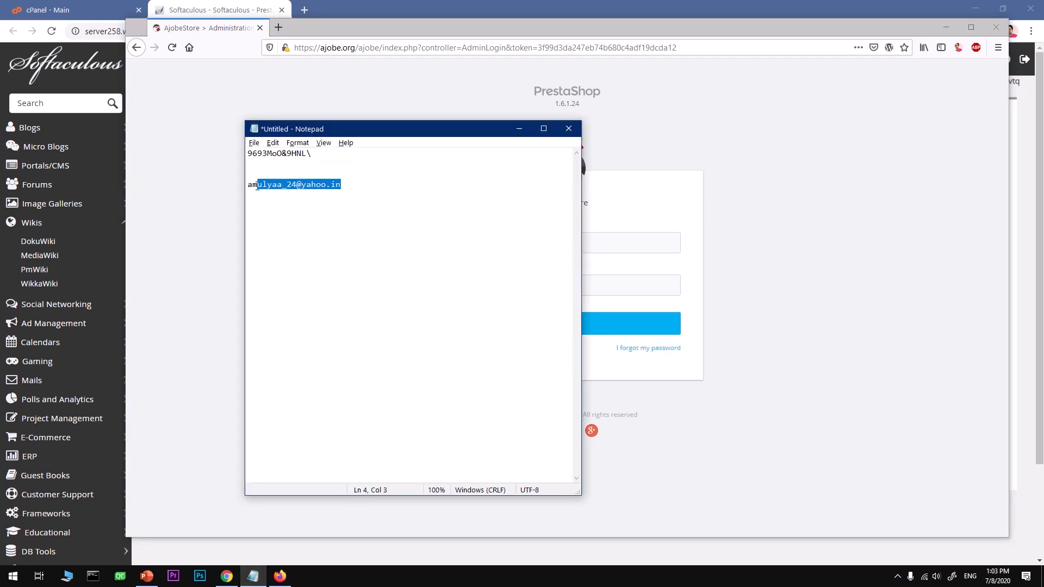
click(752, 271)
click(575, 245)
key(ctrl+v)
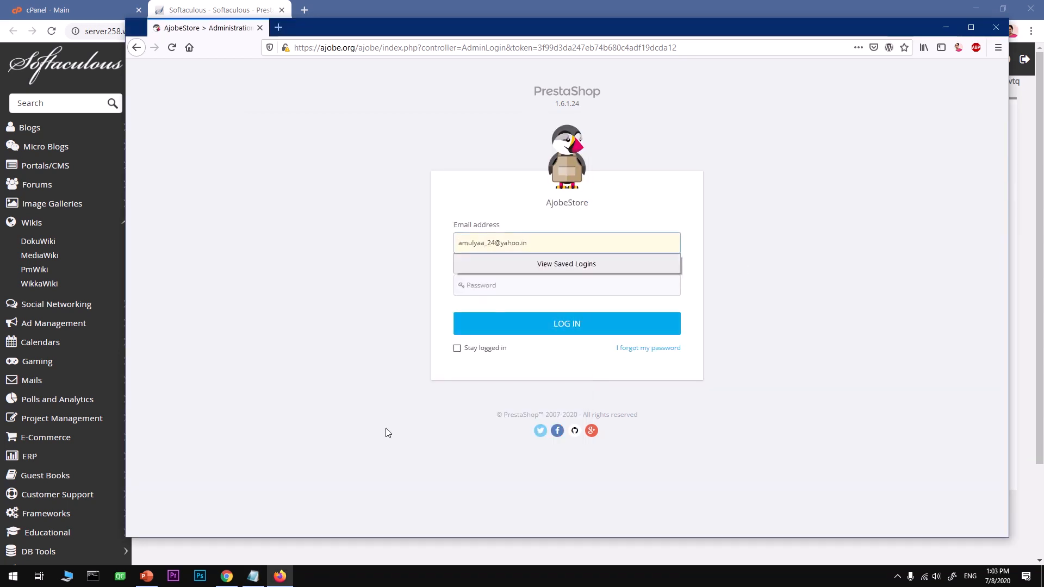
- Copy the admin password from the notes into the Password field and submit the login
click(253, 576)
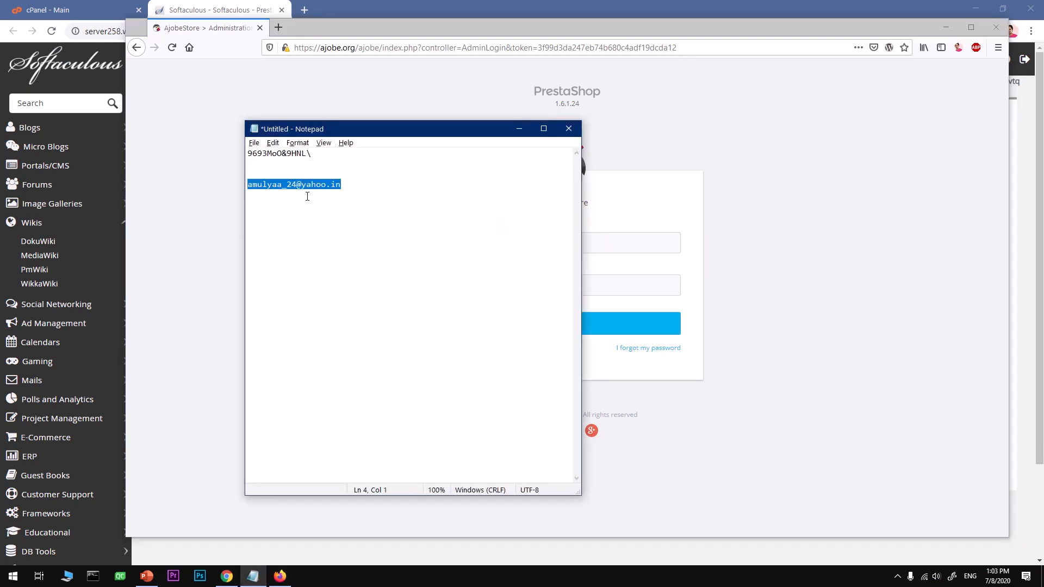
drag(320, 157, 228, 157)
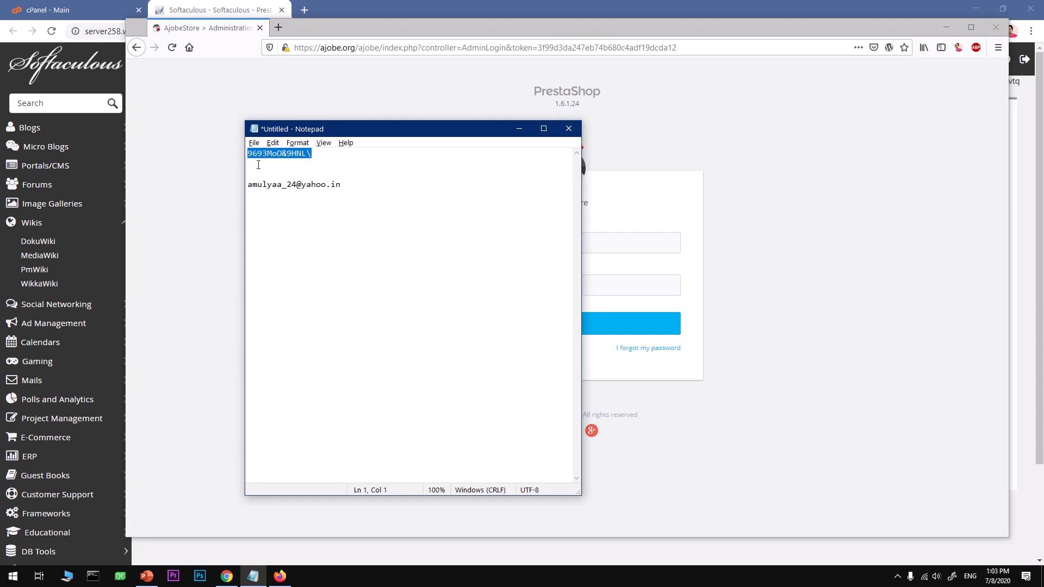
key(ctrl+c)
click(788, 320)
click(653, 289)
key(ctrl+v)
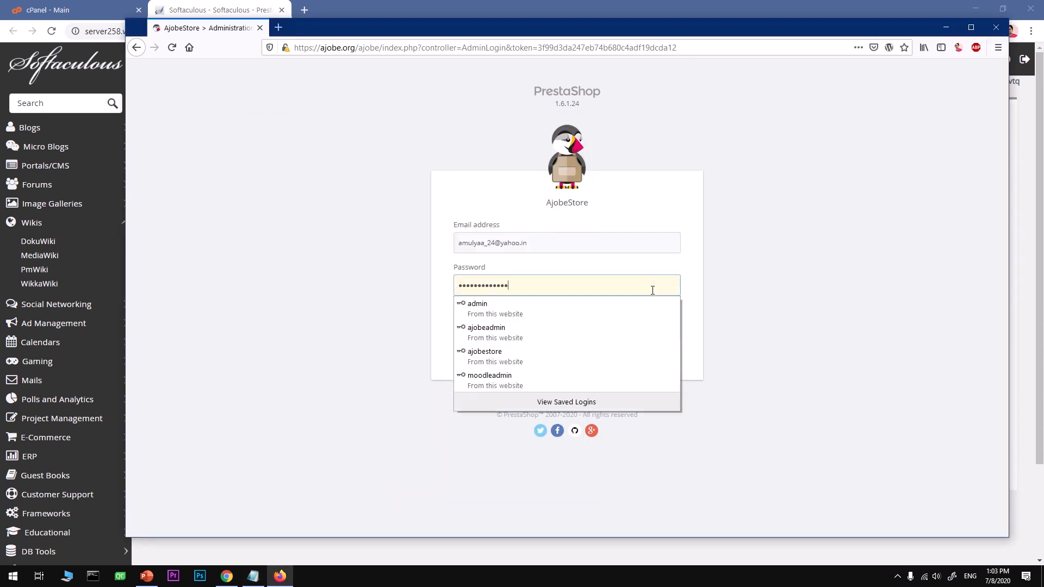
click(567, 326)
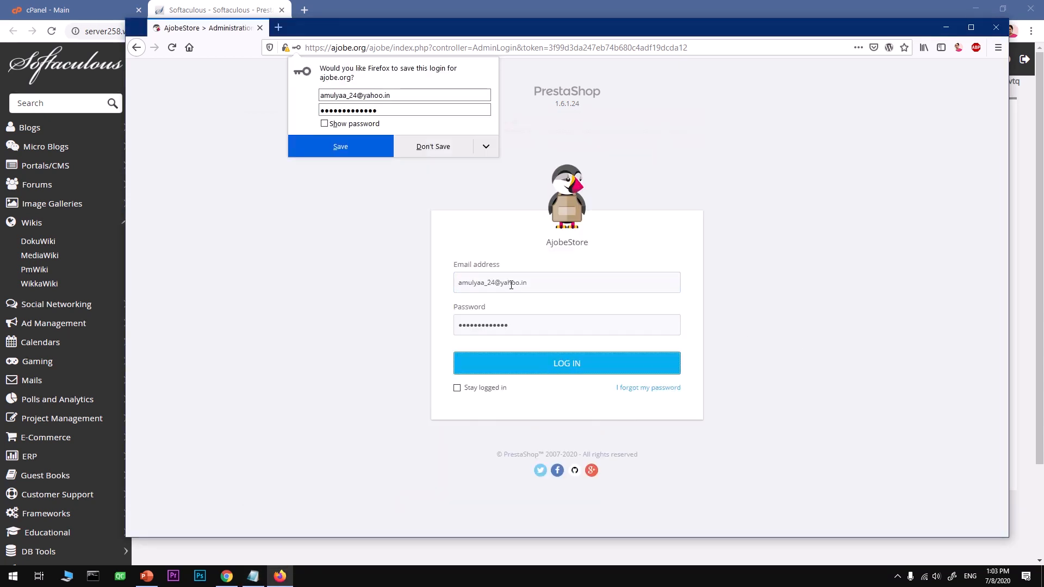
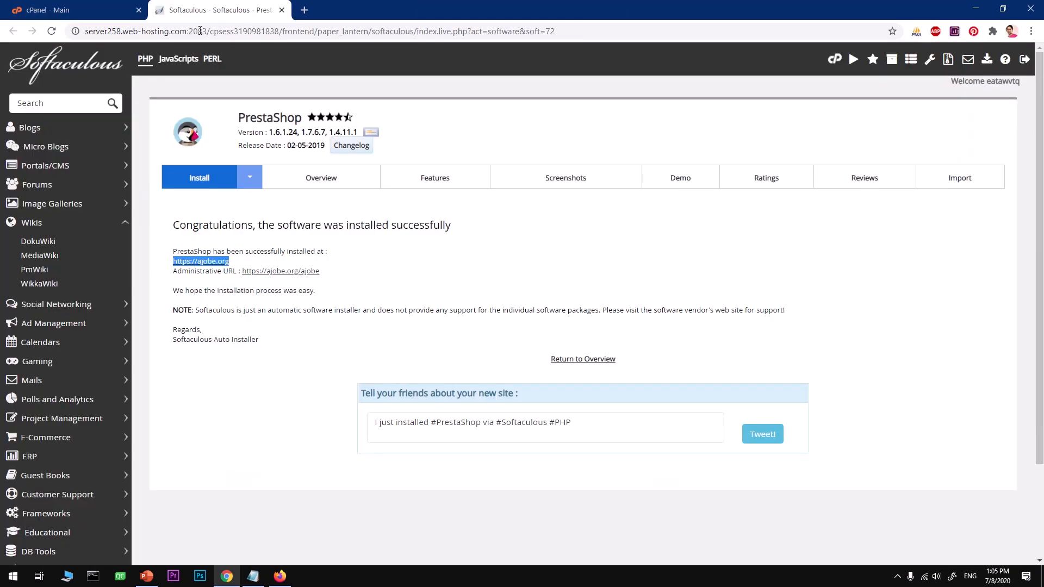
click(252, 402)
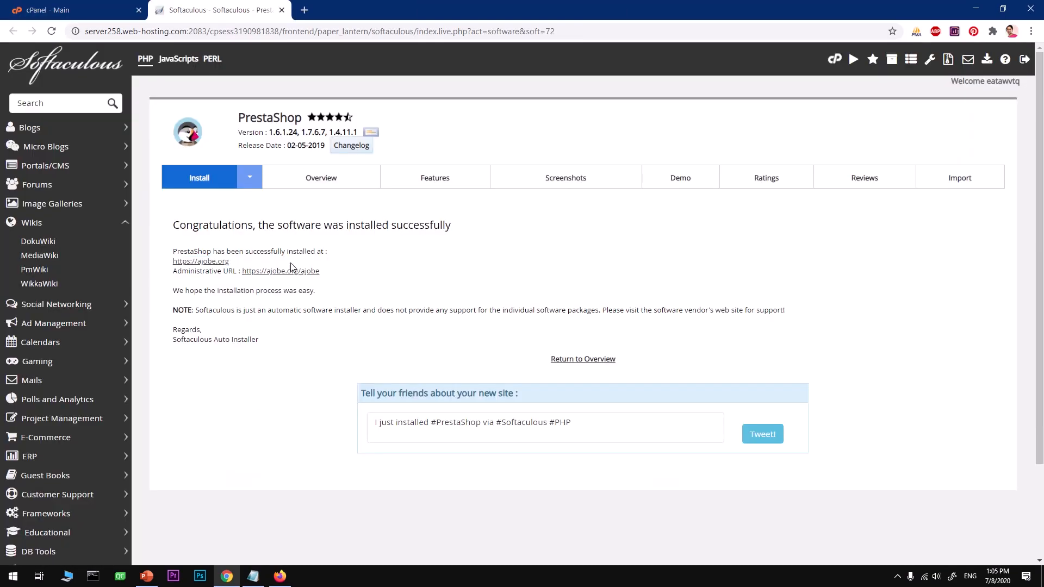